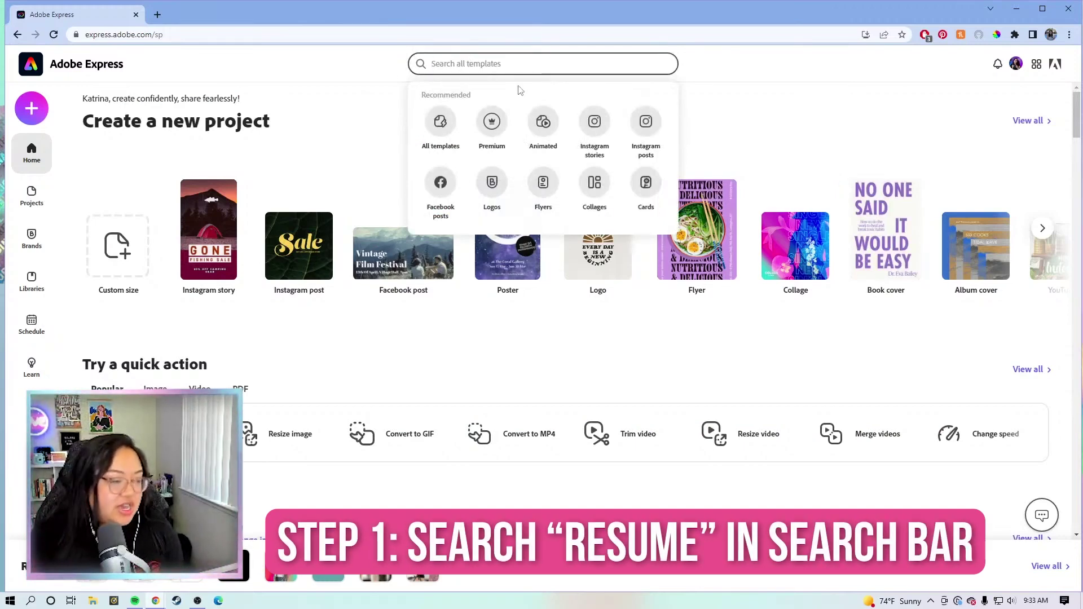
Step: Search templates for 'resume' and scroll through the 522 results by category
type("resume")
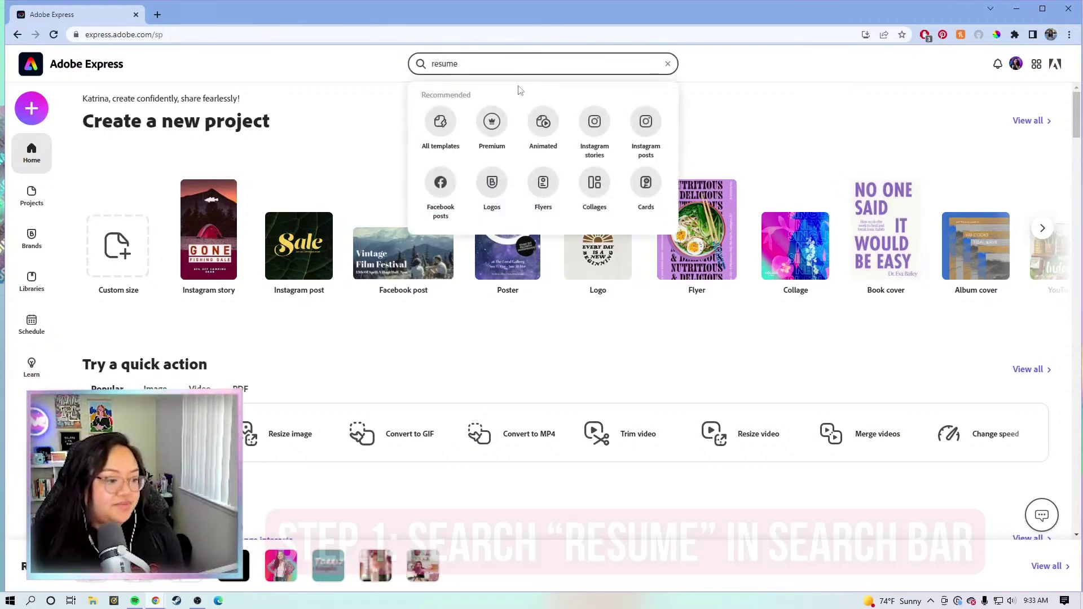
key("Return")
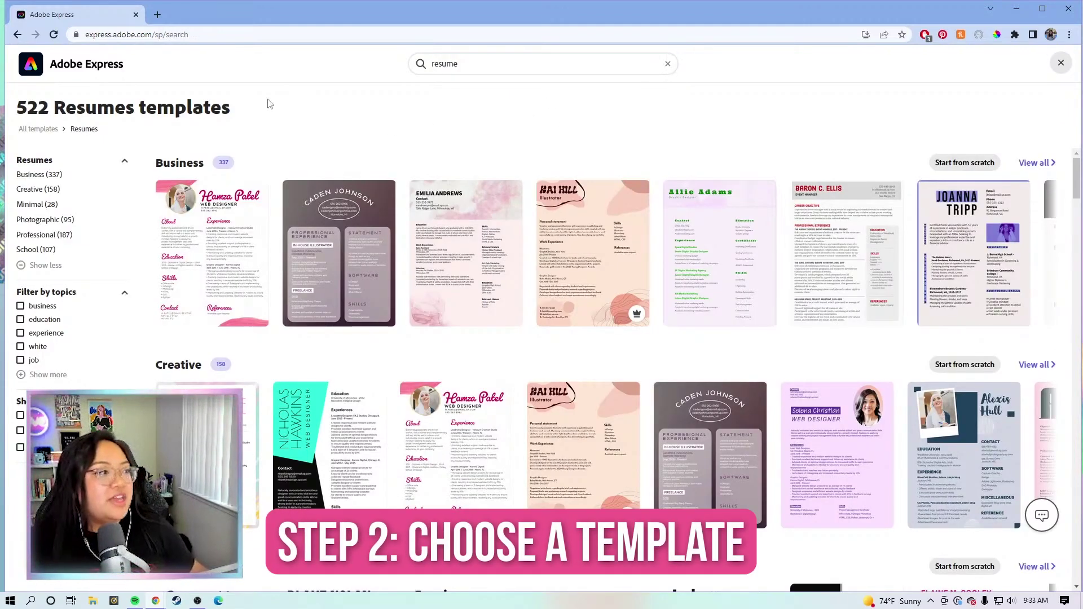
scroll(198, 153, "down", 4)
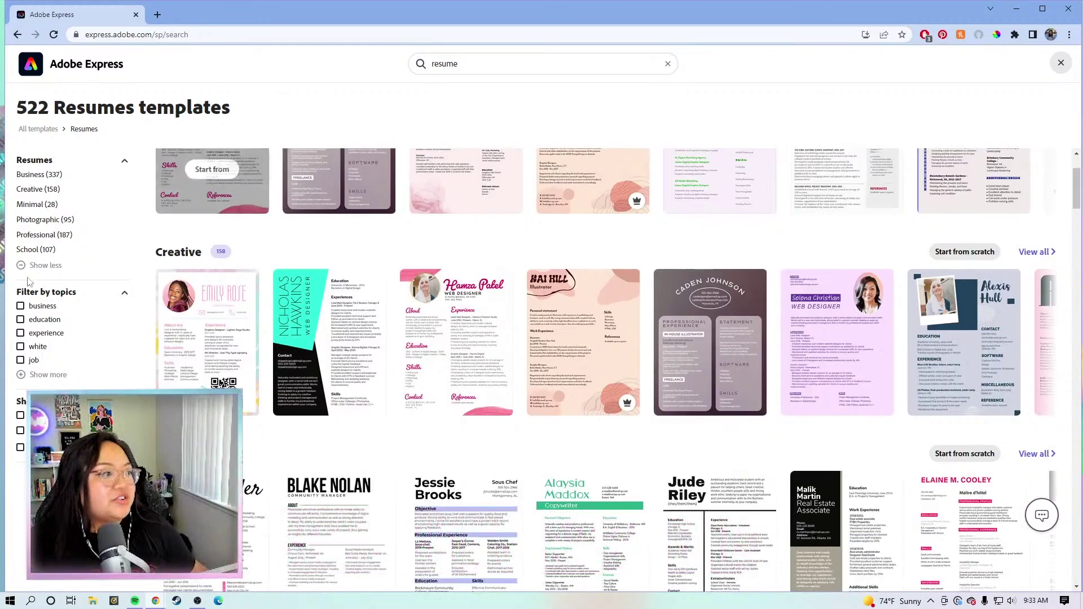
scroll(170, 306, "down", 5)
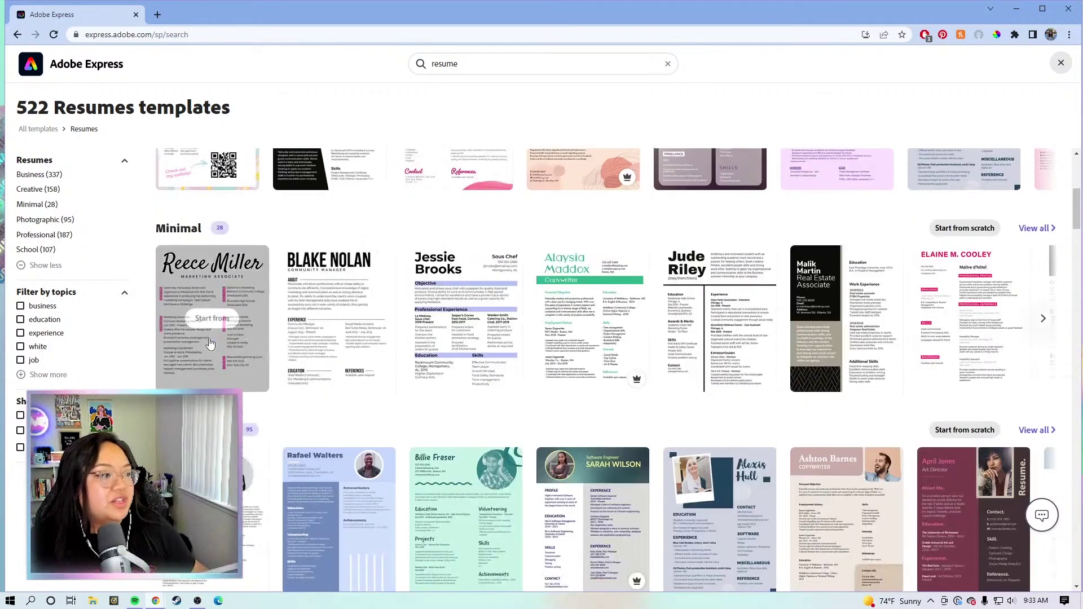
scroll(186, 282, "down", 2)
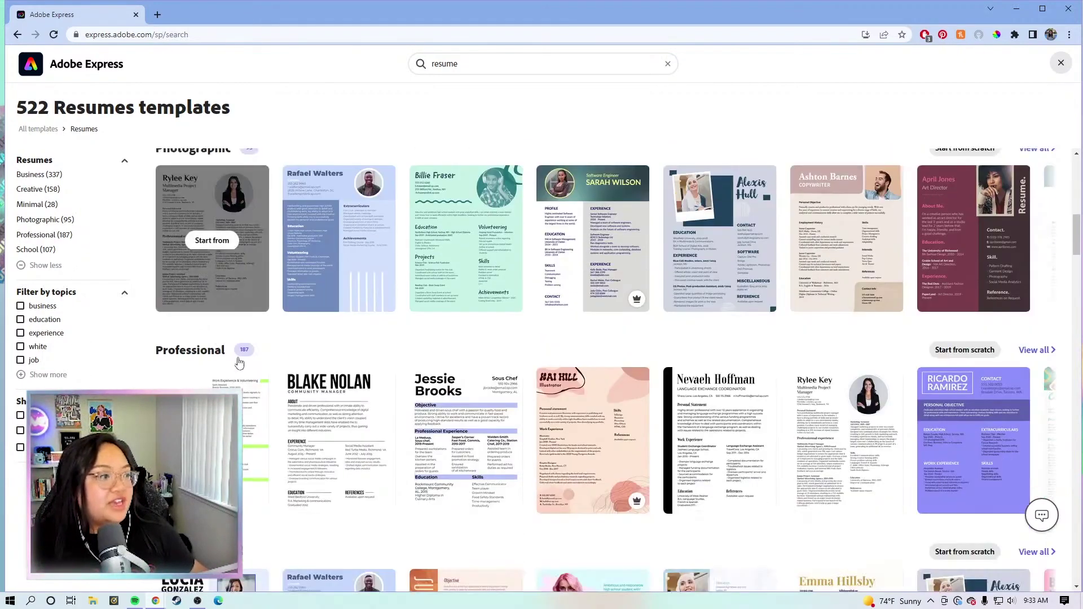
scroll(260, 436, "down", 5)
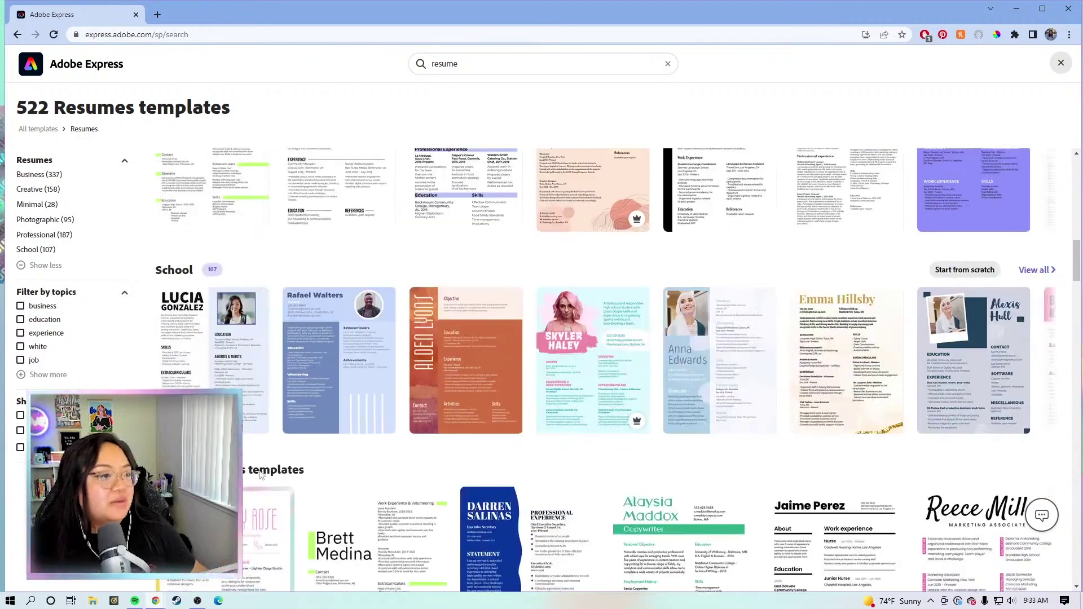
scroll(162, 313, "down", 2)
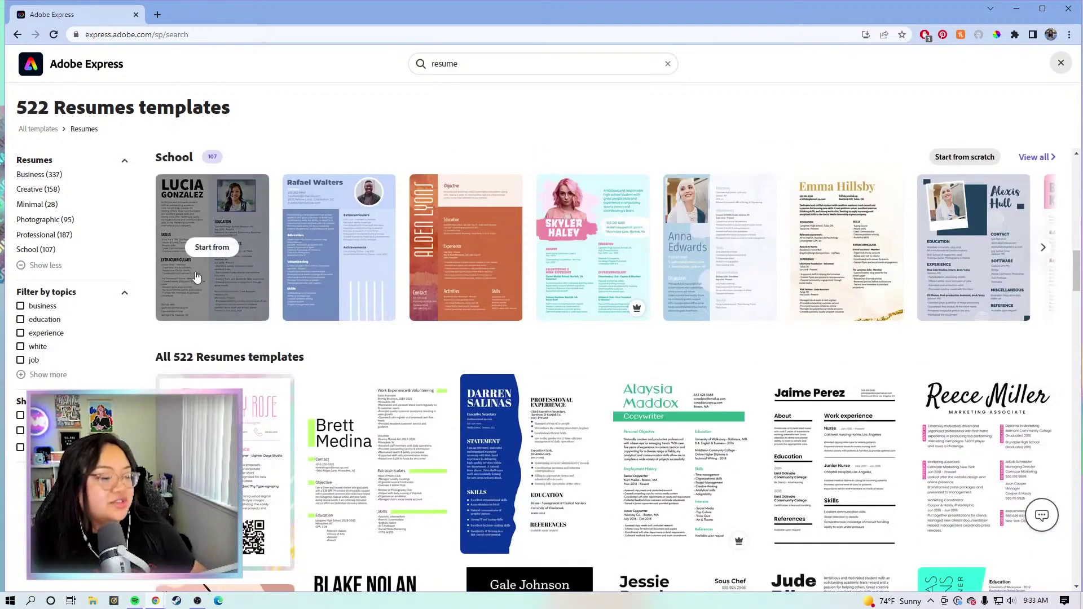
scroll(416, 293, "up", 3)
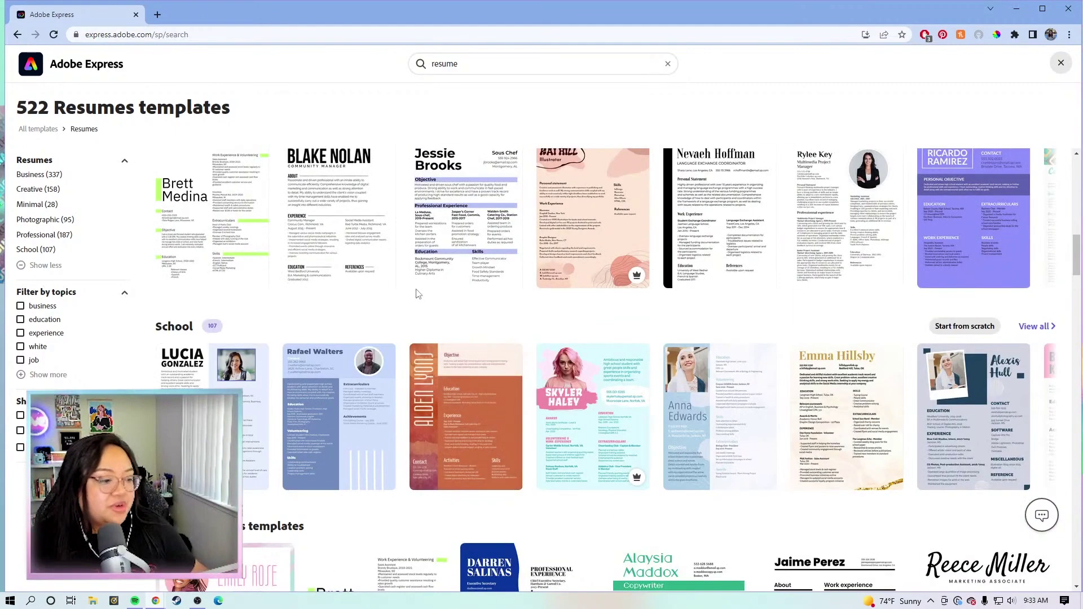
scroll(276, 198, "up", 2)
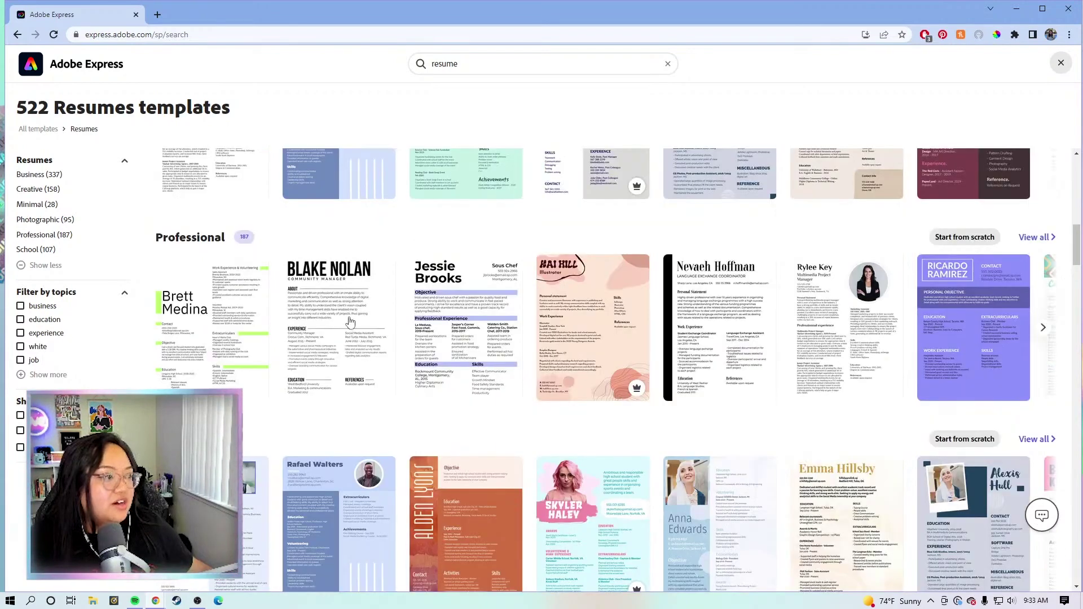
Step: Create a new design from the black-and-white Community Manager resume template
mouse_move(349, 325)
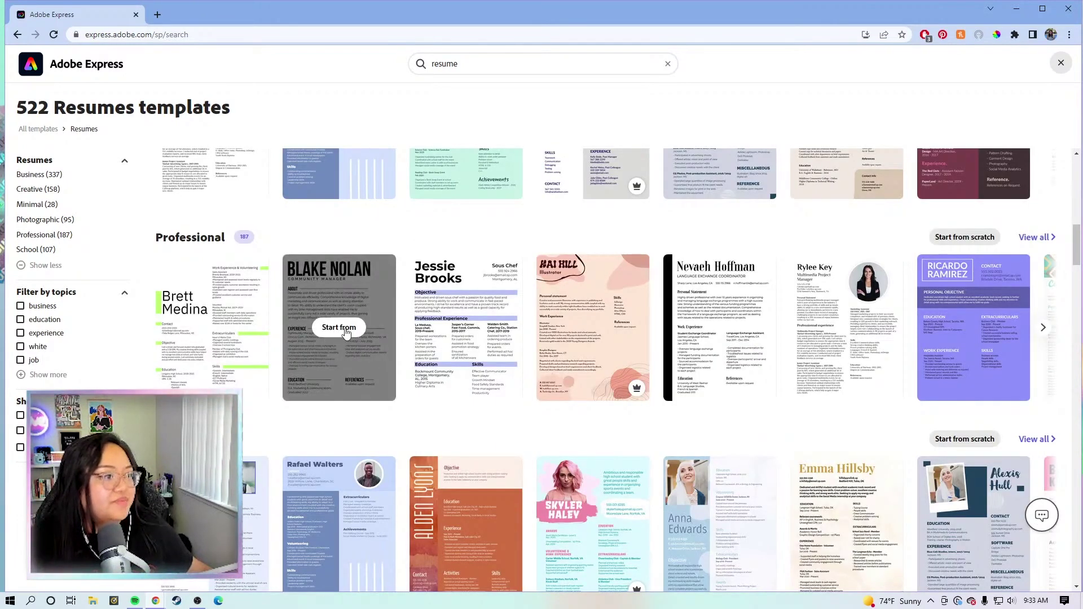
left_click(346, 331)
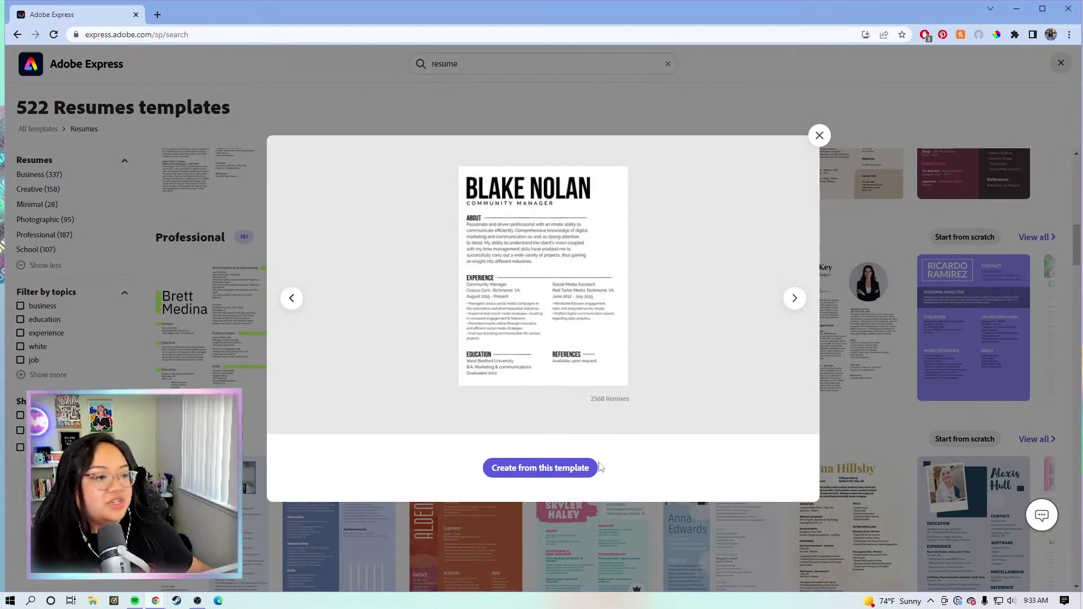
left_click(567, 473)
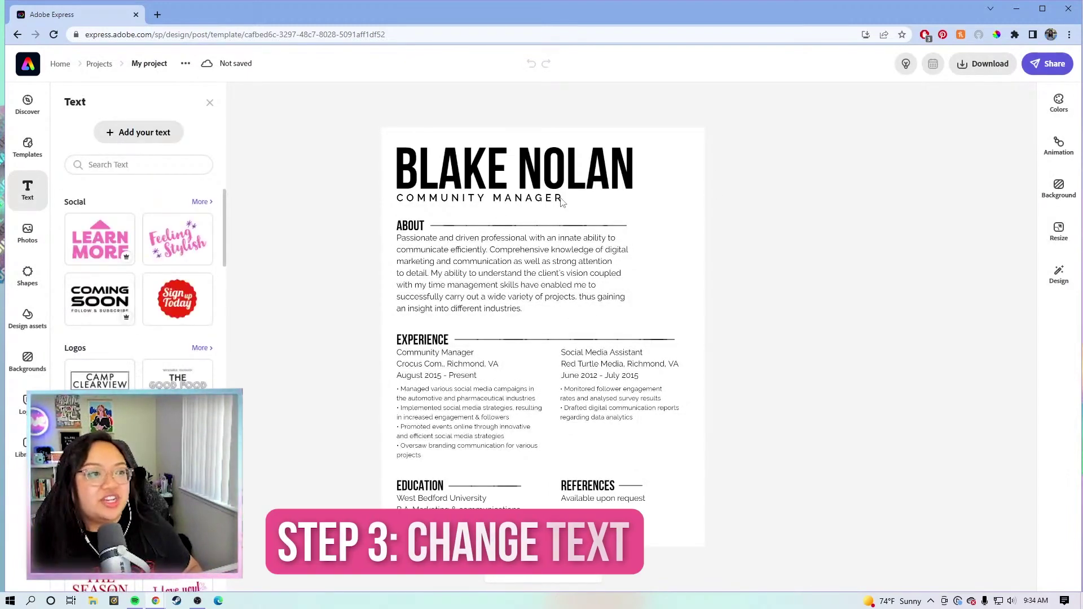
Step: Replace the sample name in the heading with the owner's full name
left_click(515, 169)
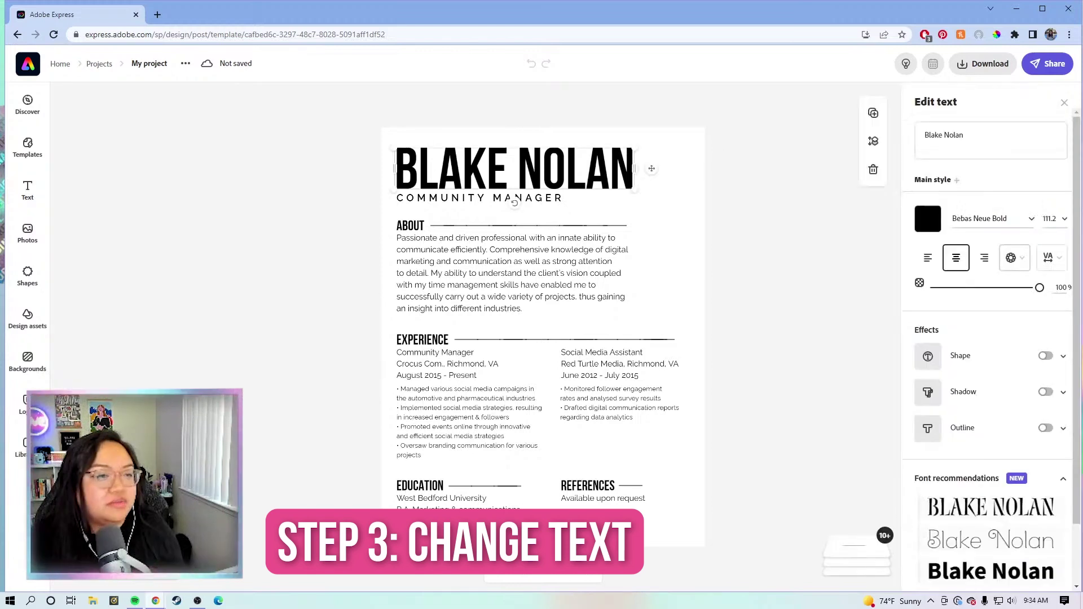
left_click(994, 146)
left_click_drag(972, 135, 922, 132)
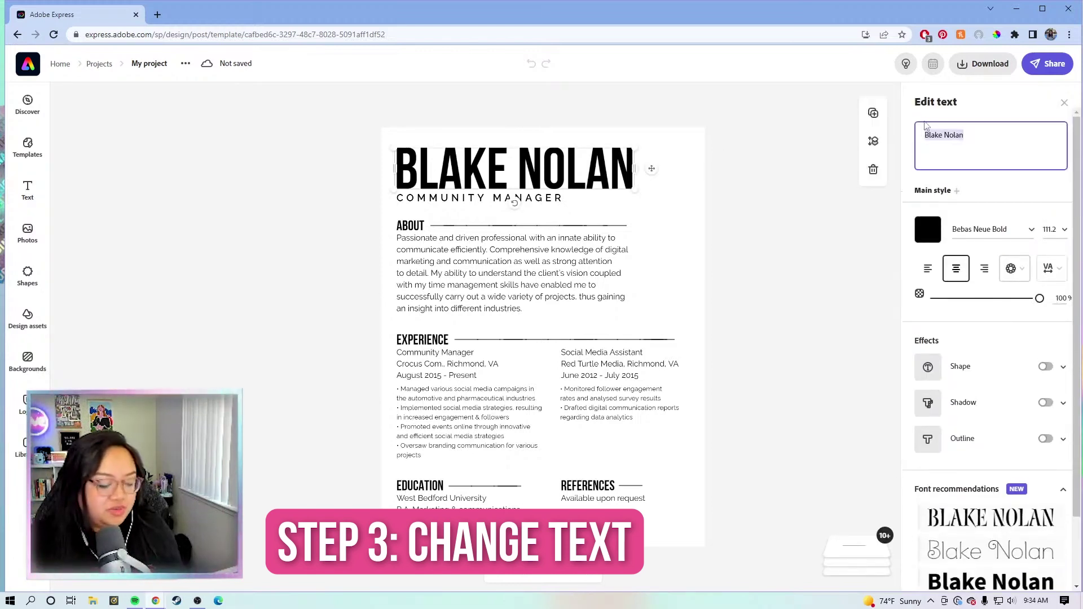
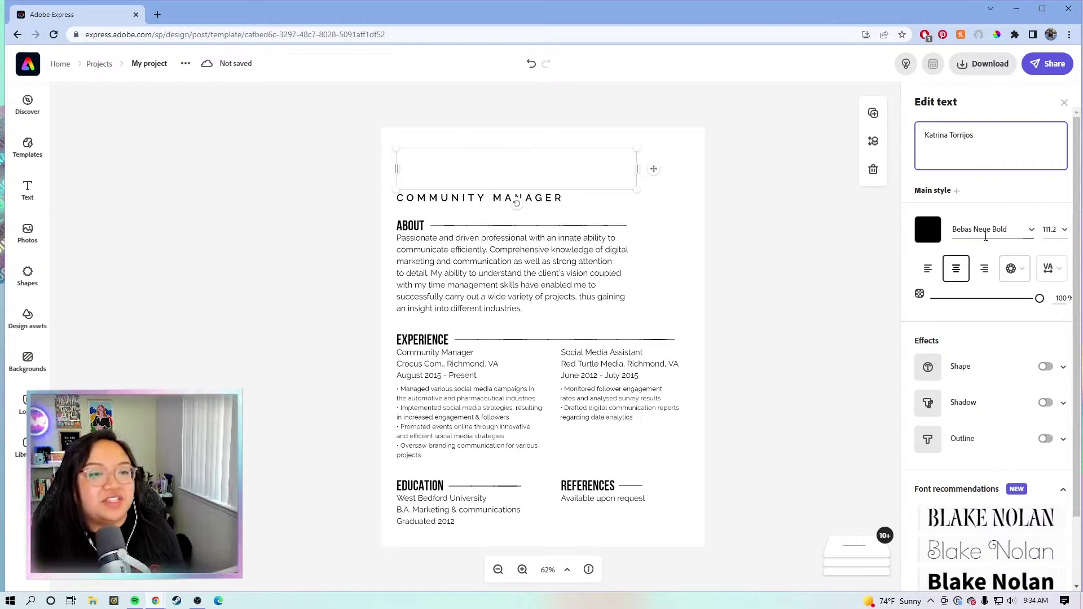
Step: Resize and reposition the name heading to span the top at 87.6 in Bebas Neue Bold
left_click(1066, 236)
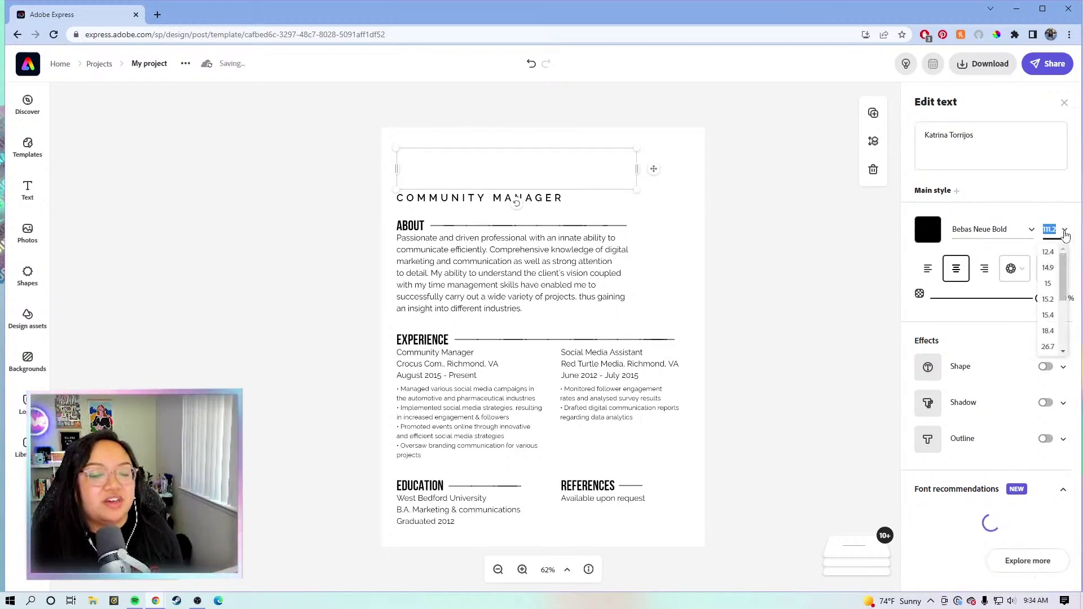
scroll(1064, 268, "down", 3)
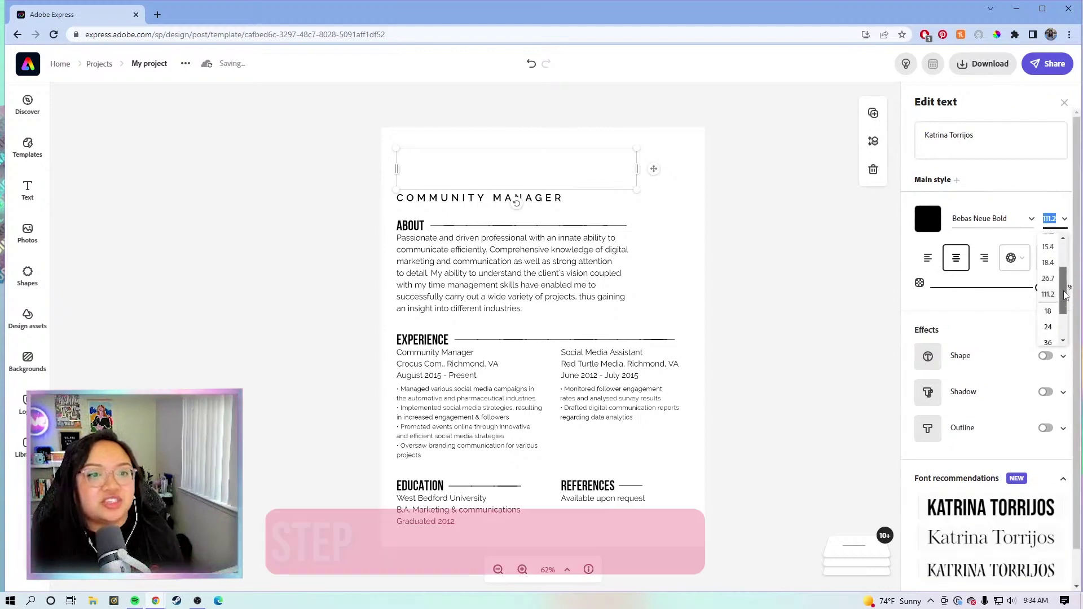
left_click(1053, 326)
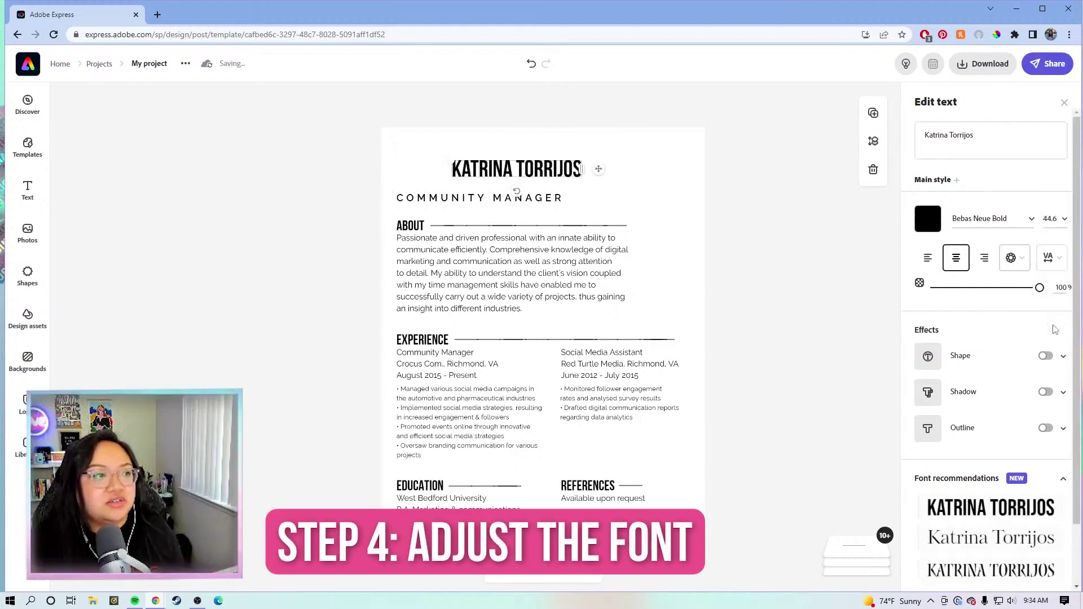
left_click_drag(599, 168, 670, 180)
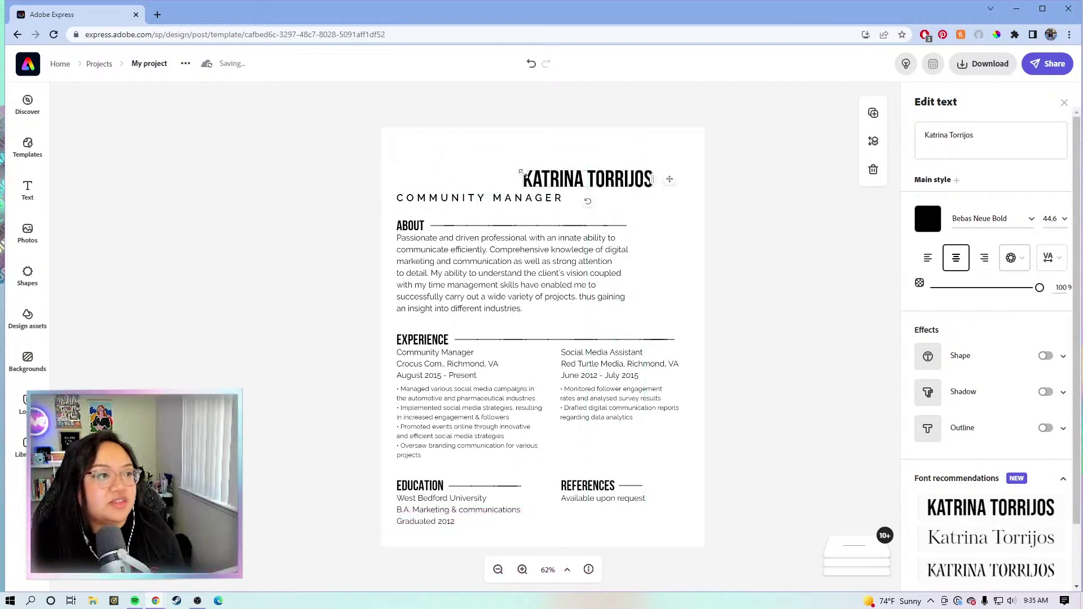
left_click_drag(521, 173, 397, 149)
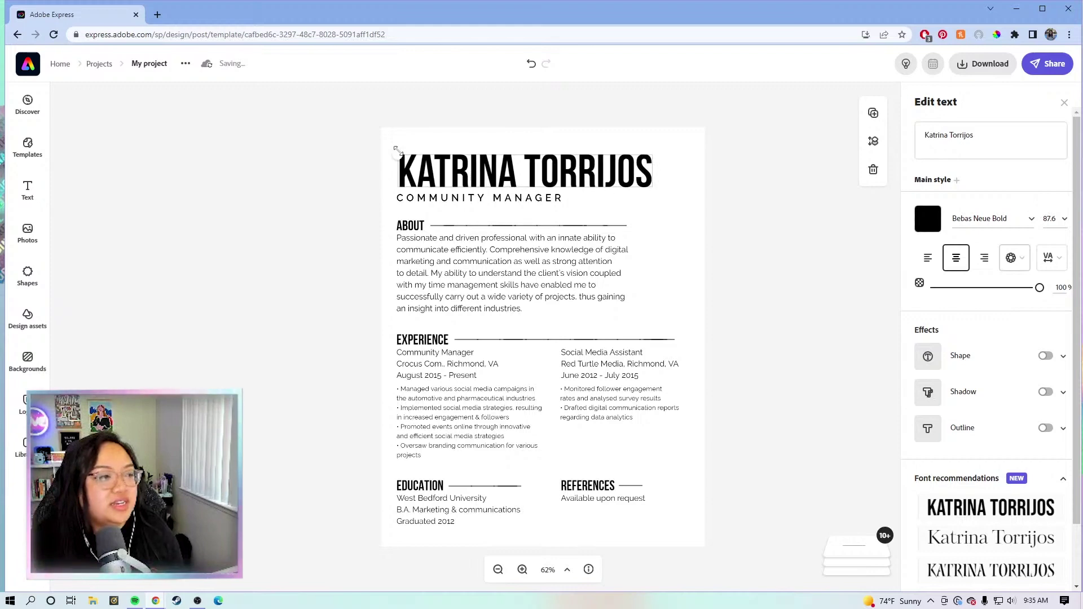
scroll(414, 336, "up", 2)
left_click(414, 336)
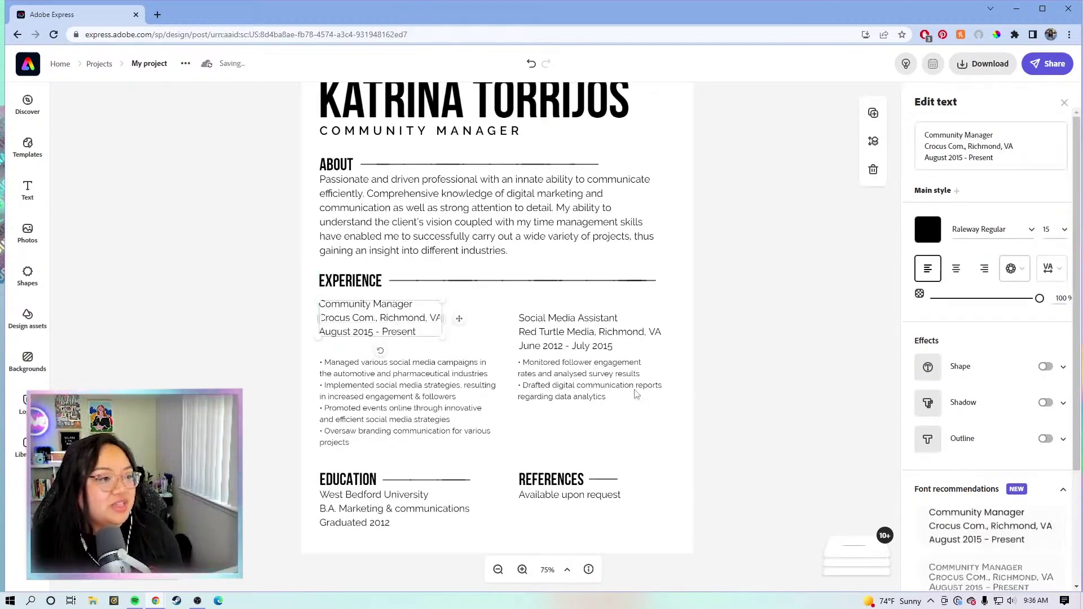
Step: Move the Social Media Assistant block under Community Manager, aligning its bullets with the first job's
left_click(719, 377)
left_click_drag(732, 403, 555, 320)
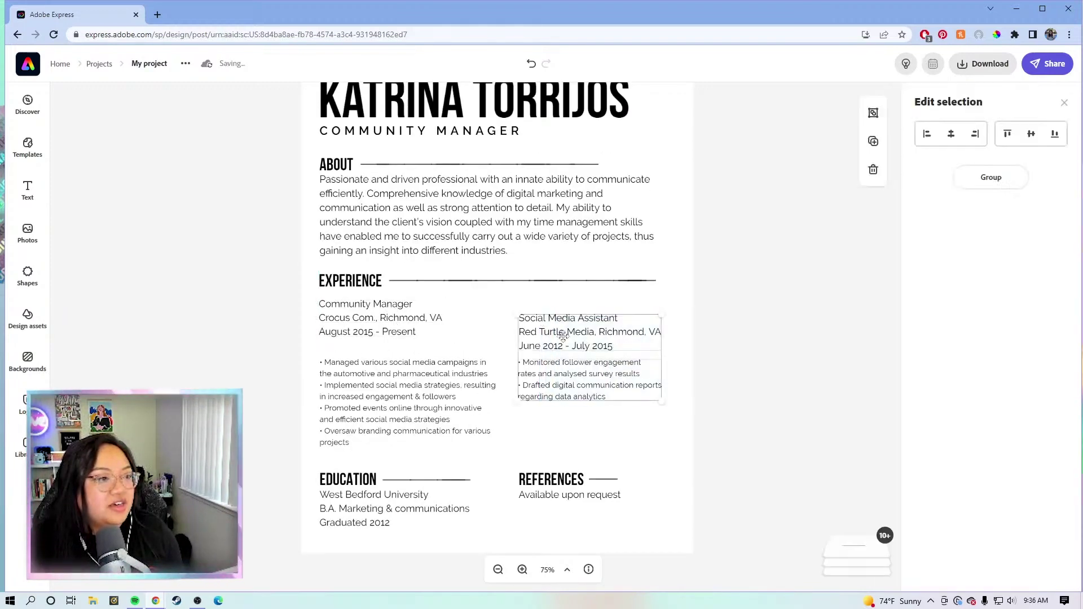
left_click_drag(560, 356, 561, 411)
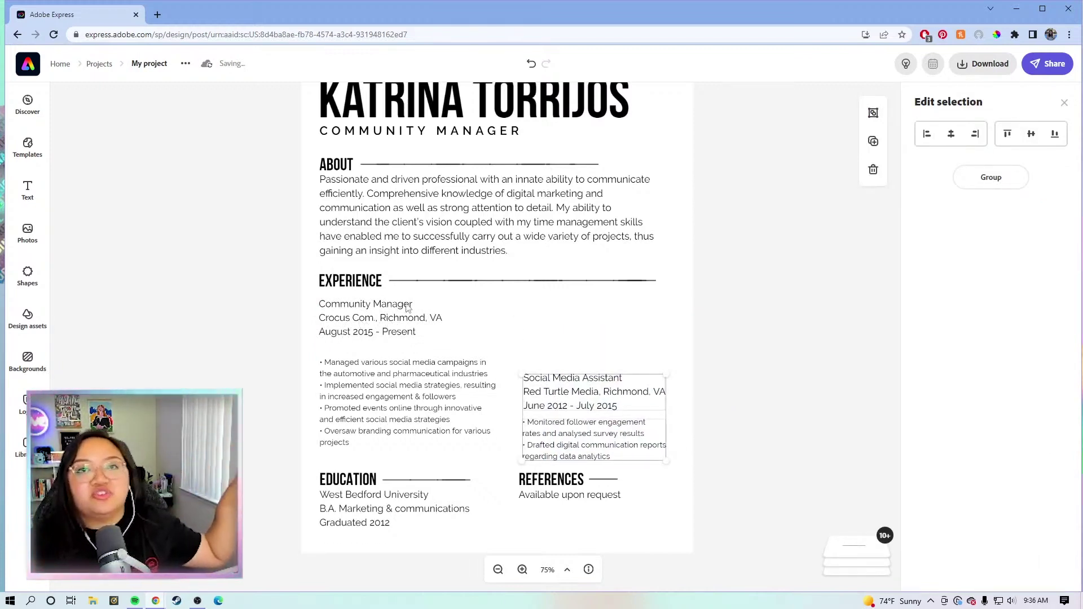
left_click_drag(372, 399, 539, 333)
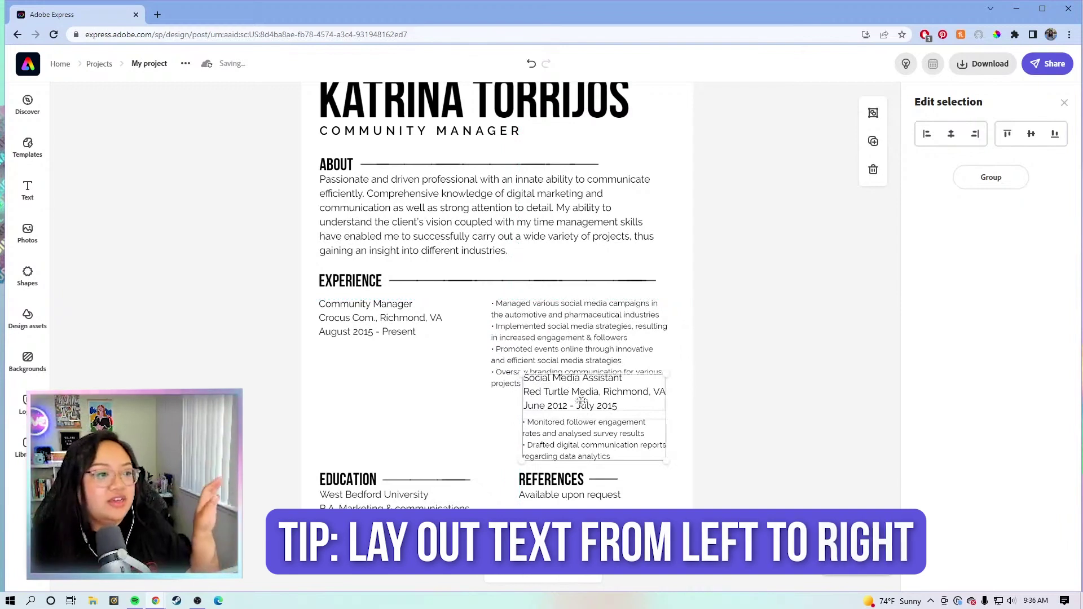
key("Escape")
left_click_drag(584, 397, 362, 428)
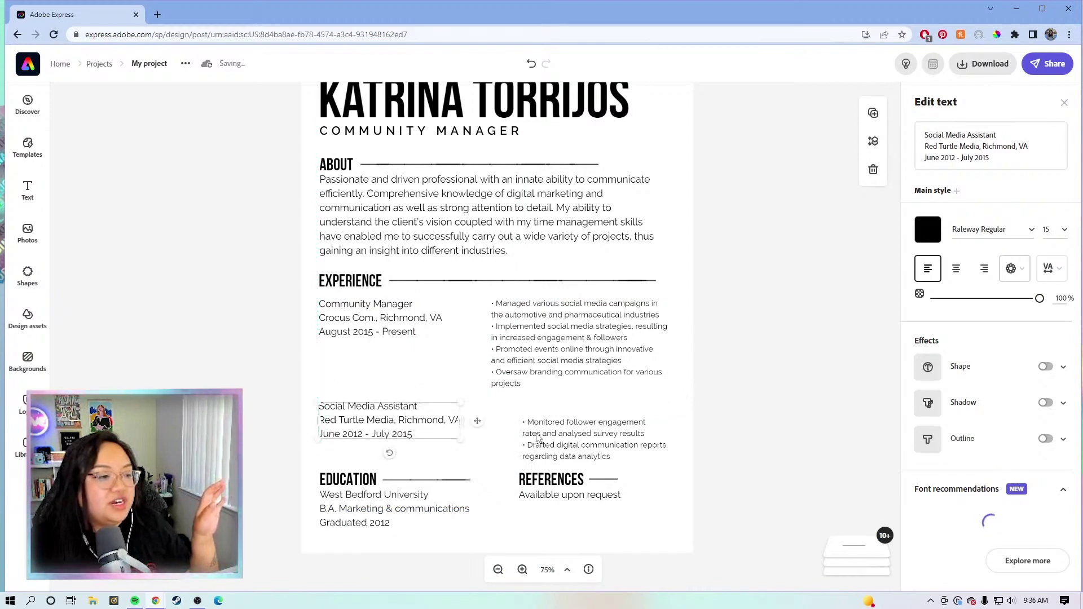
left_click_drag(531, 425, 507, 414)
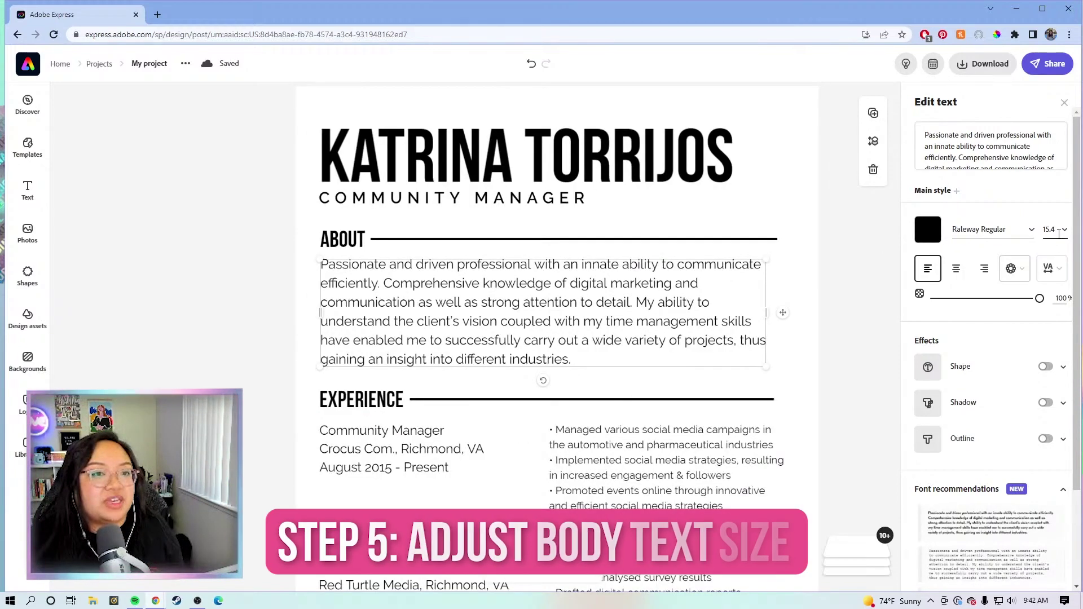
Step: Set the About paragraph's font size to 12
left_click(1065, 230)
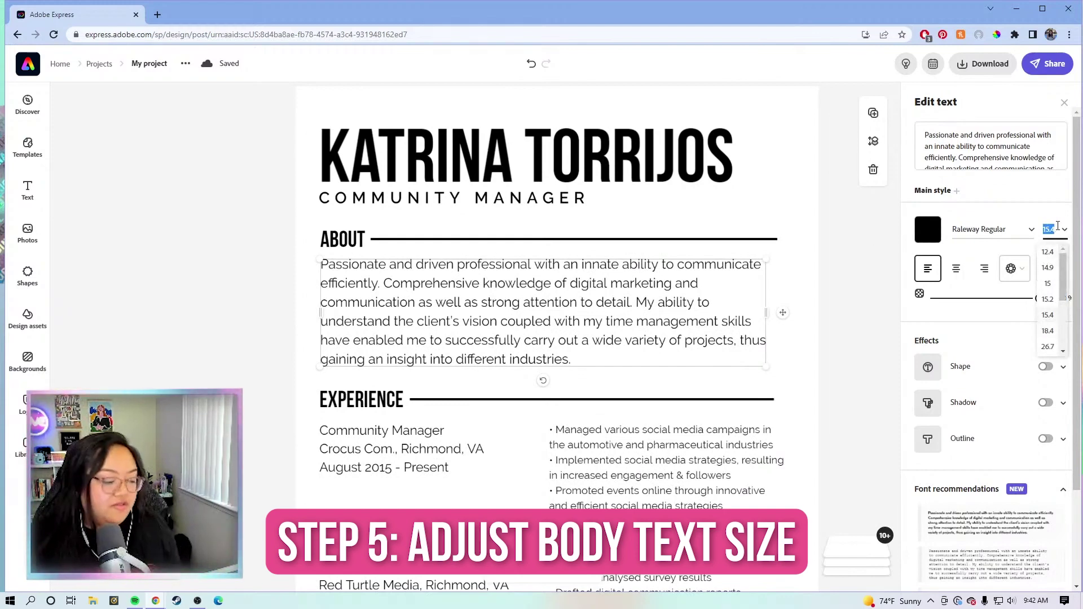
type("12")
key("Return")
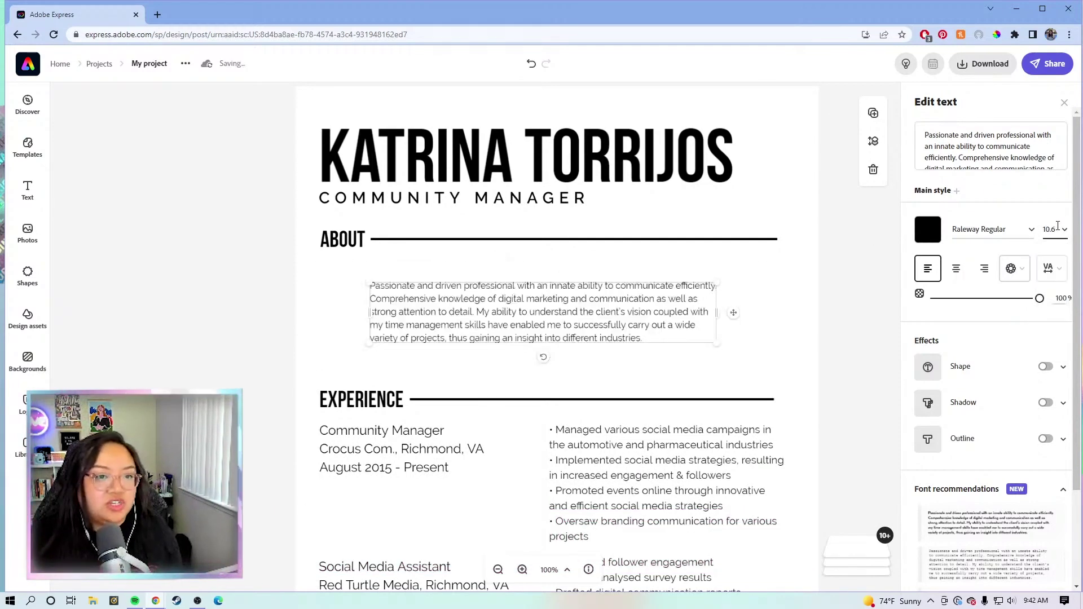
left_click(1058, 226)
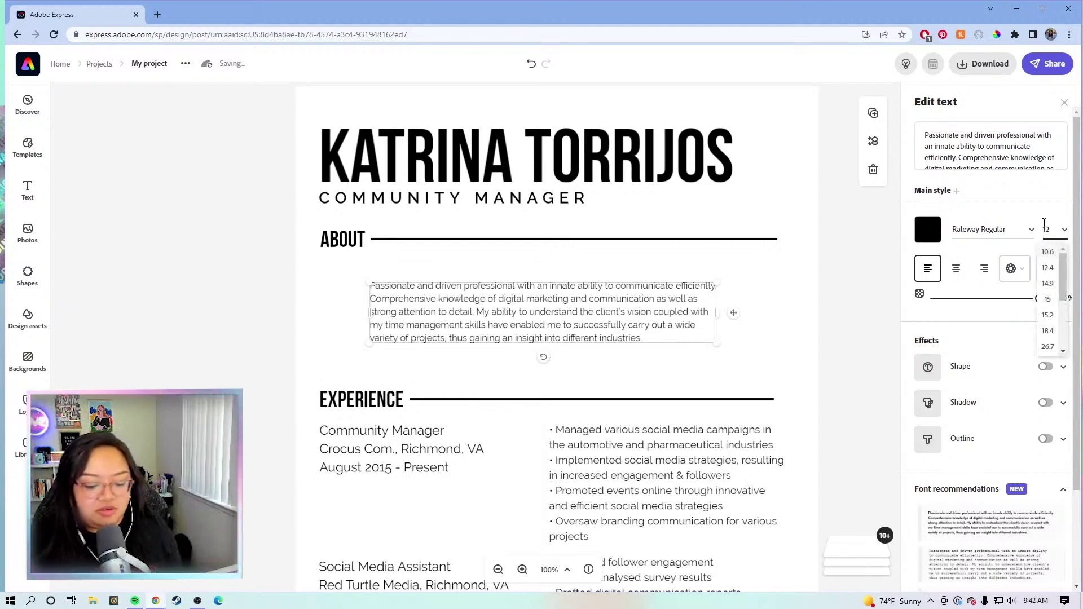
key("Return")
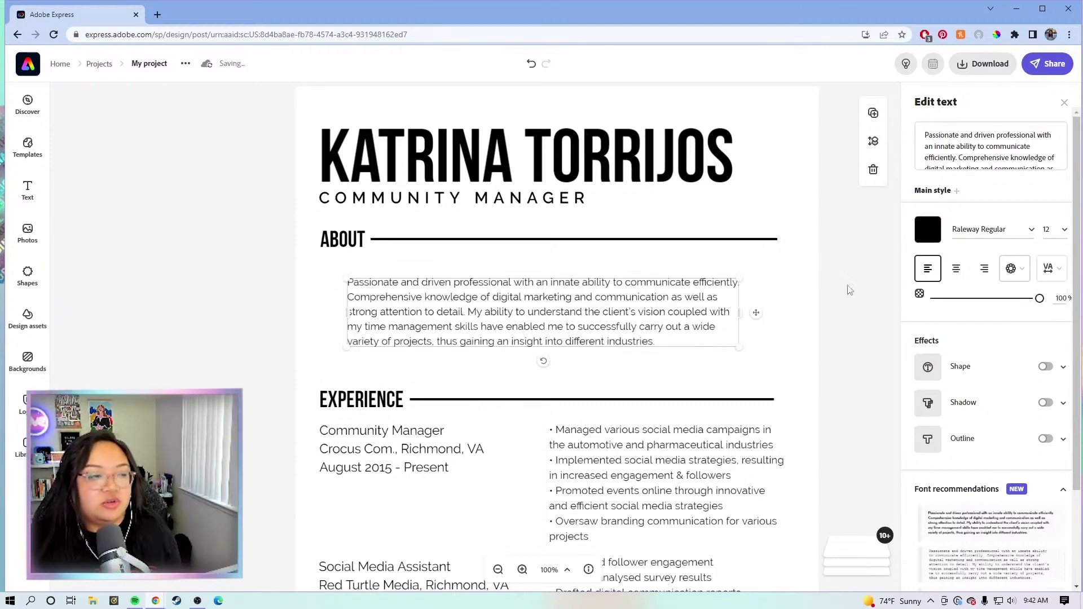
left_click(850, 289)
Step: Move the About paragraph to the left margin and widen it across the page
left_click_drag(574, 309, 550, 296)
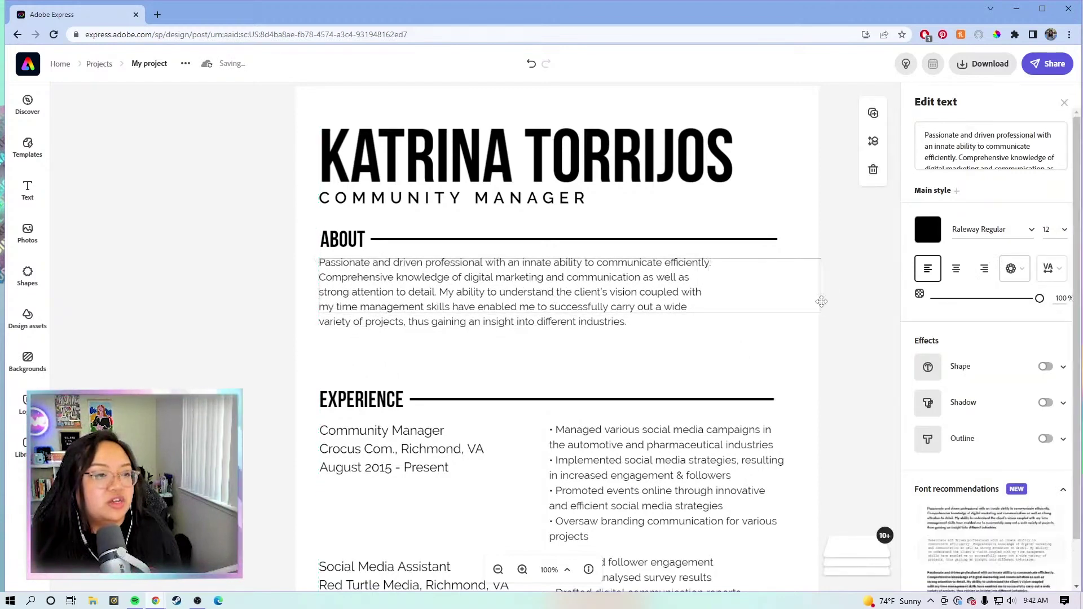
left_click_drag(821, 302, 780, 299)
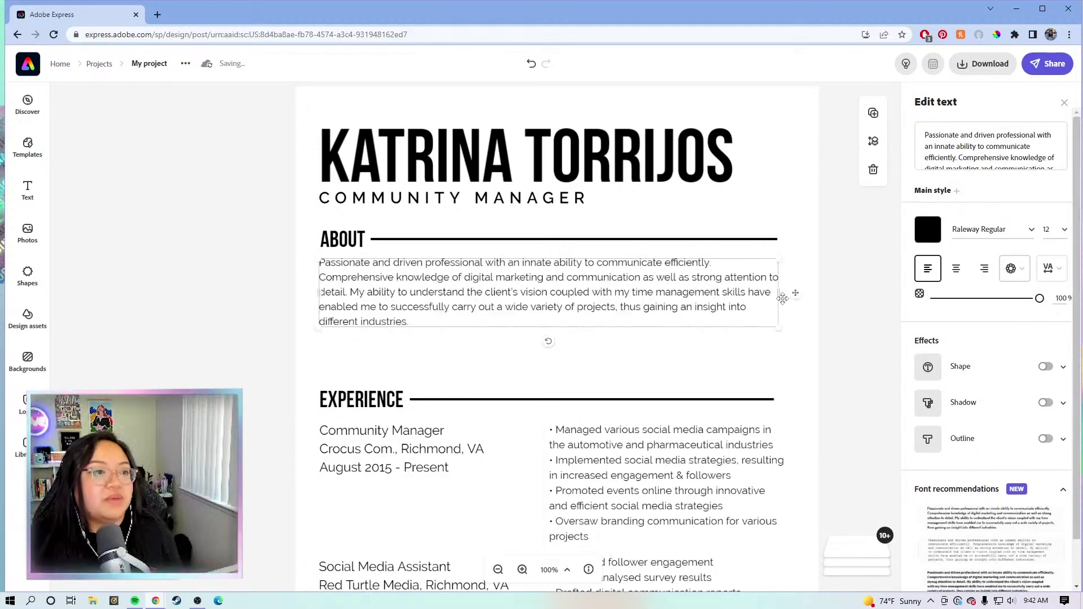
left_click(820, 418)
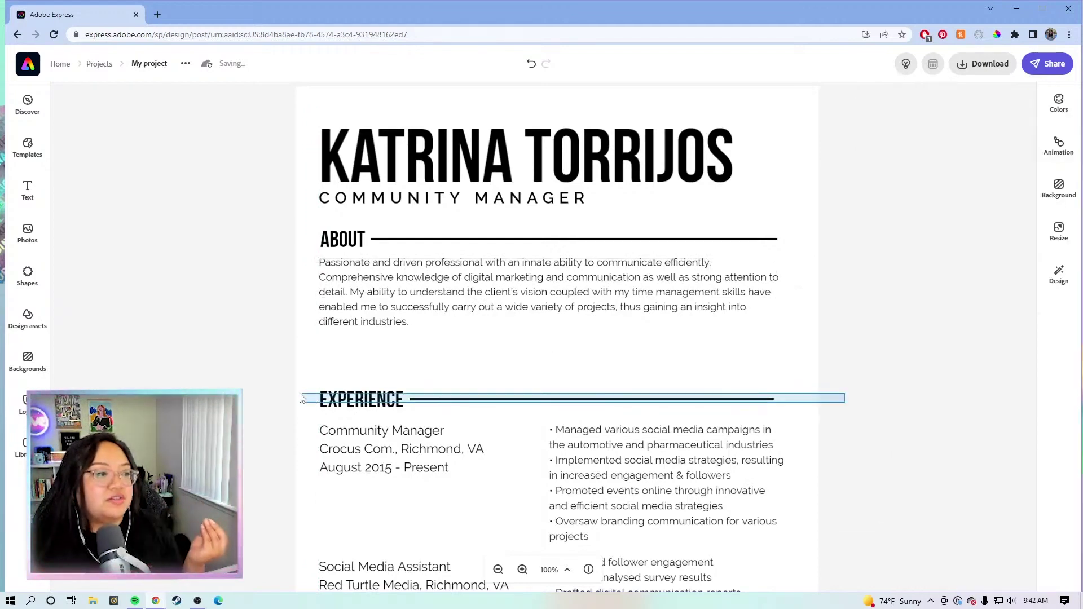
Step: Move the EXPERIENCE heading and rule up under About and set the Community Manager details to size 12
left_click_drag(845, 402, 359, 353)
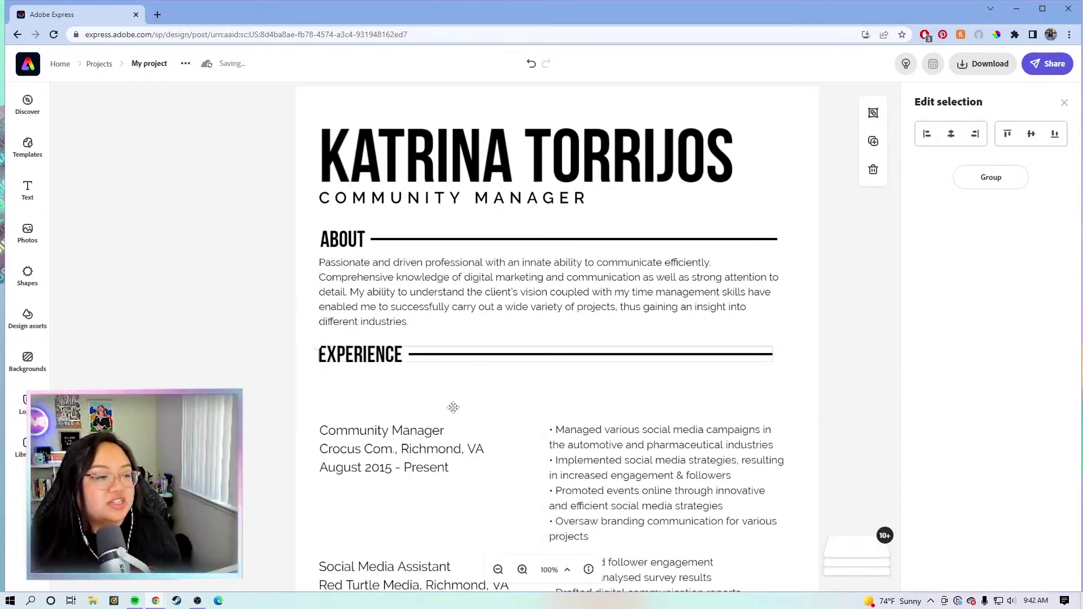
scroll(409, 382, "down", 1)
left_click(408, 382)
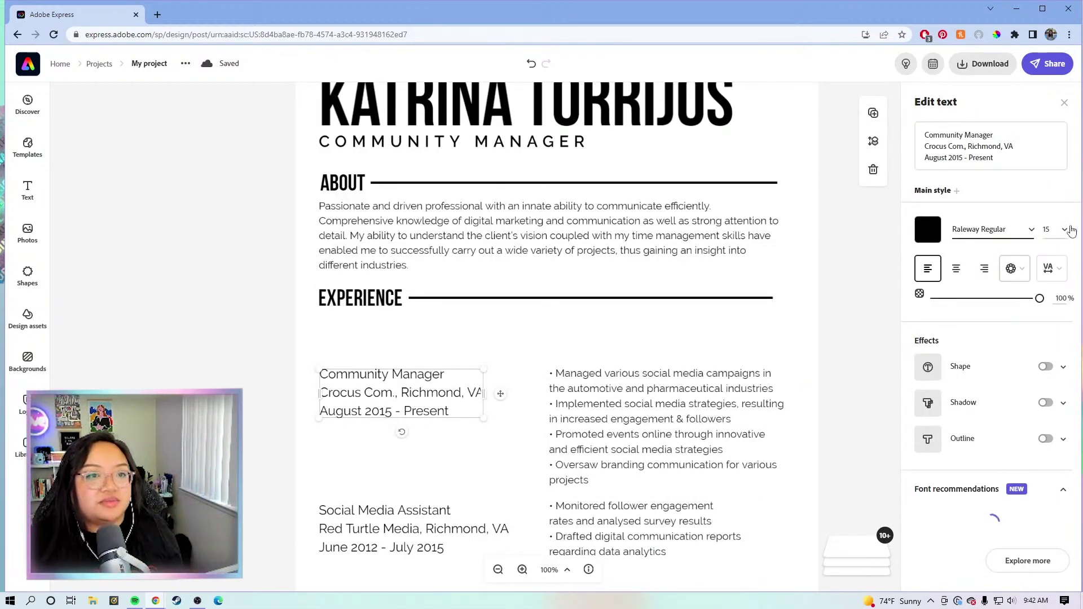
left_click(1051, 229)
left_click(1048, 252)
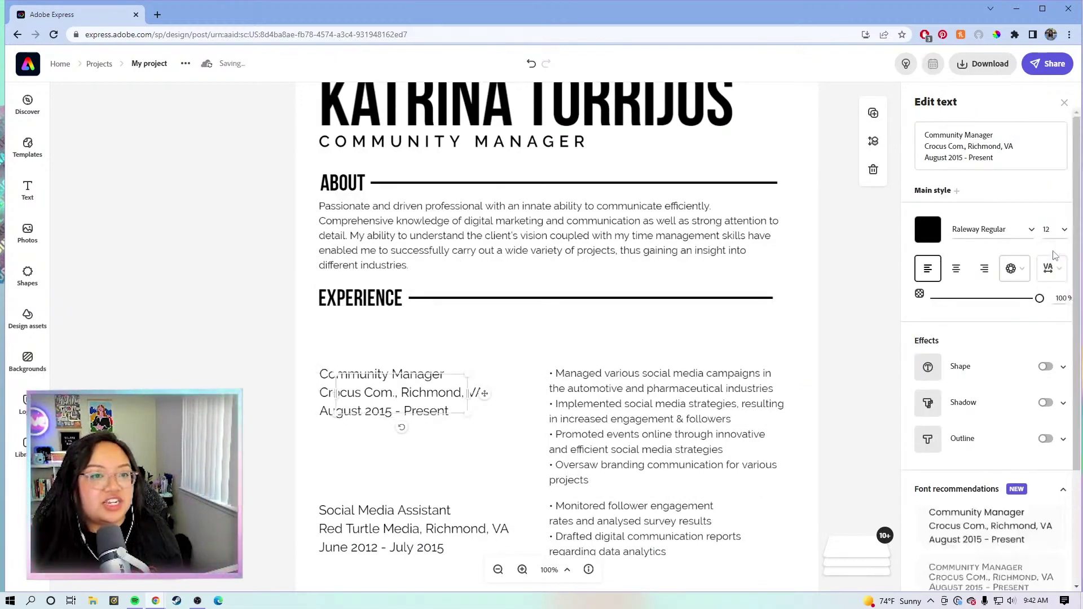
left_click(610, 387)
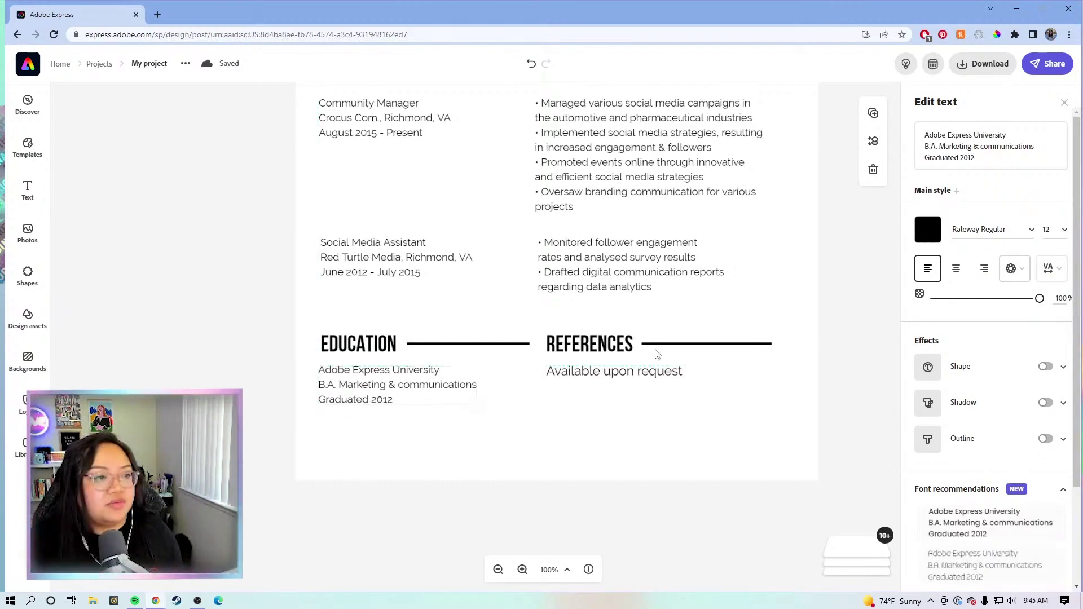
Step: Rename the REFERENCES heading to SKILLS
left_click(587, 345)
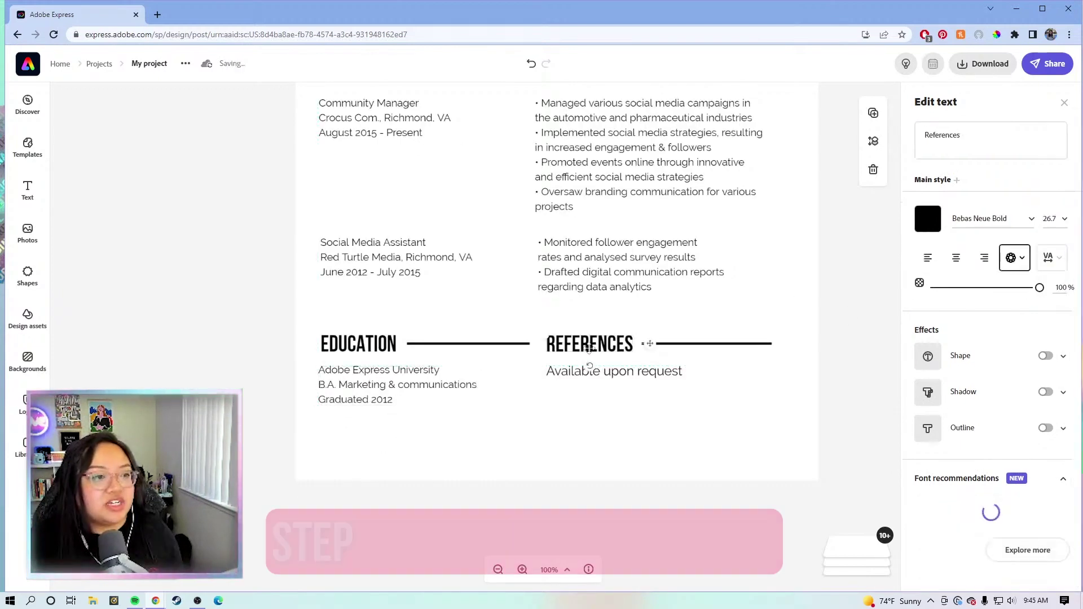
left_click_drag(1016, 134, 931, 134)
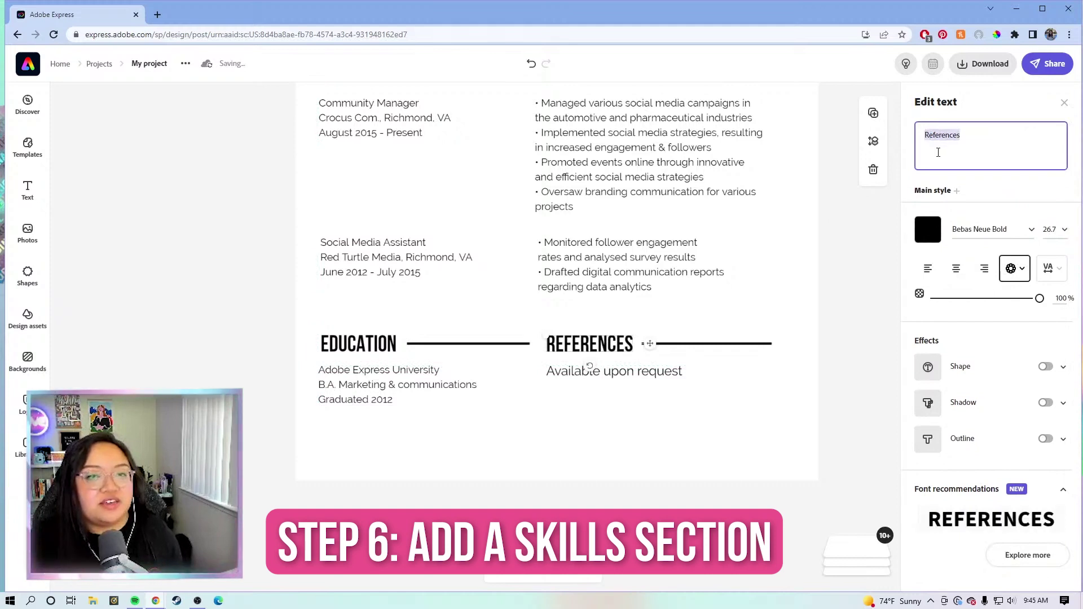
key("BackSpace")
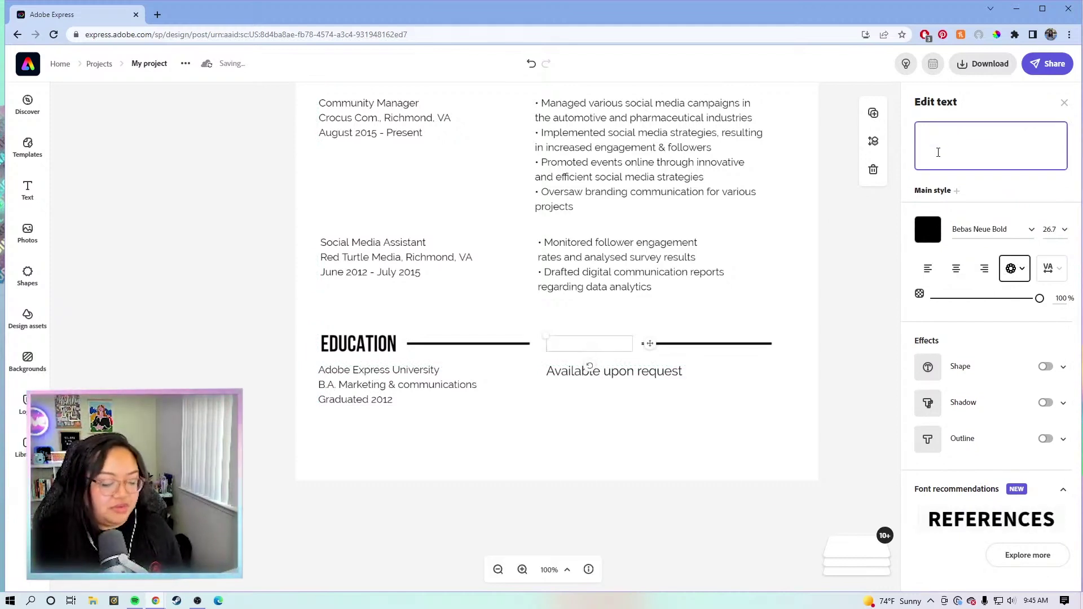
type("s")
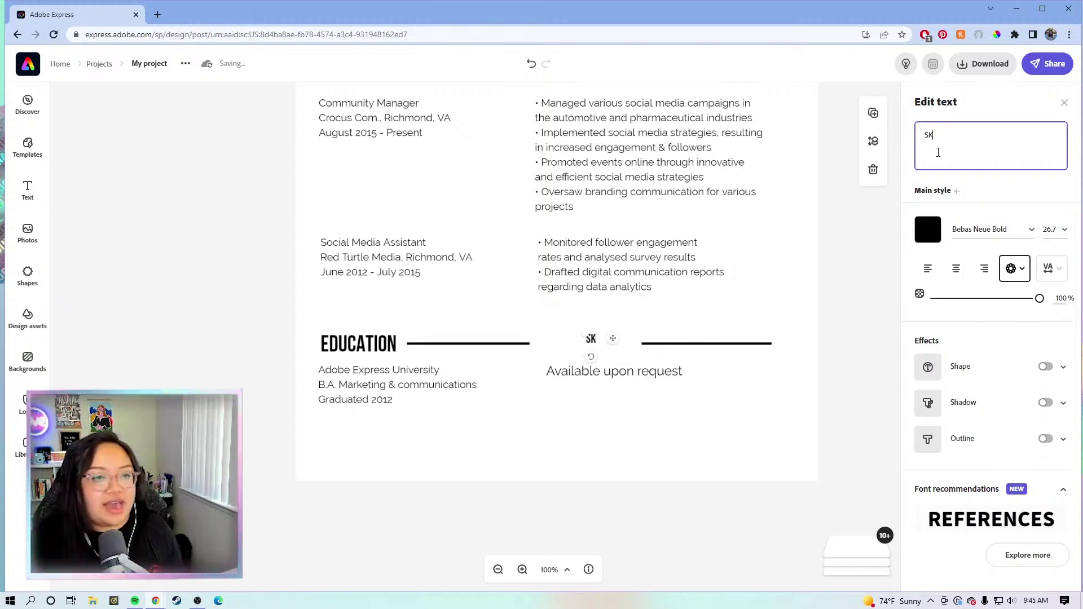
type("KILLS")
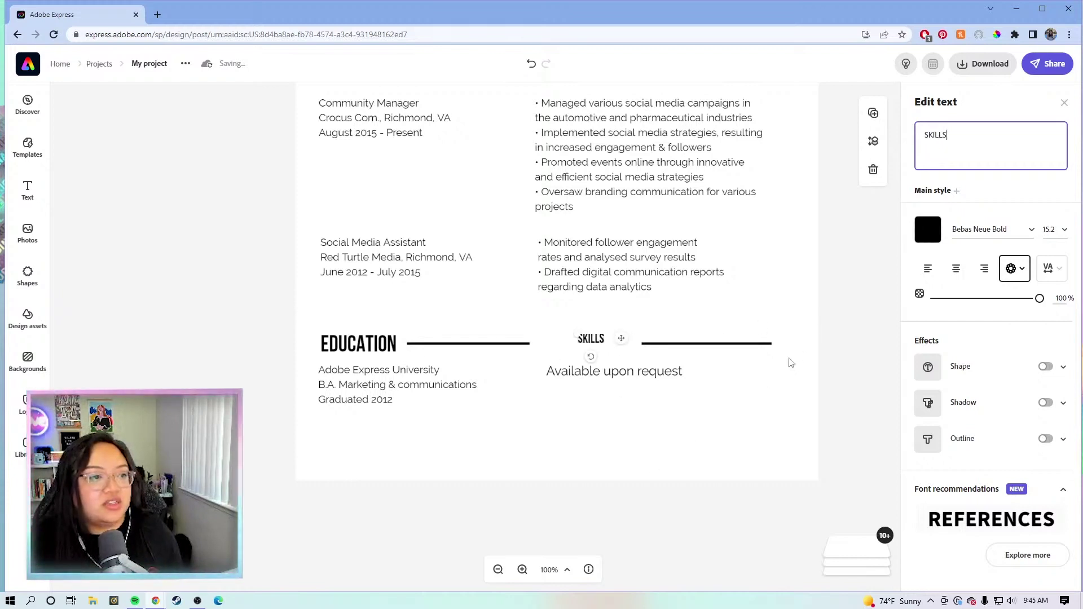
left_click(630, 362)
left_click(598, 348)
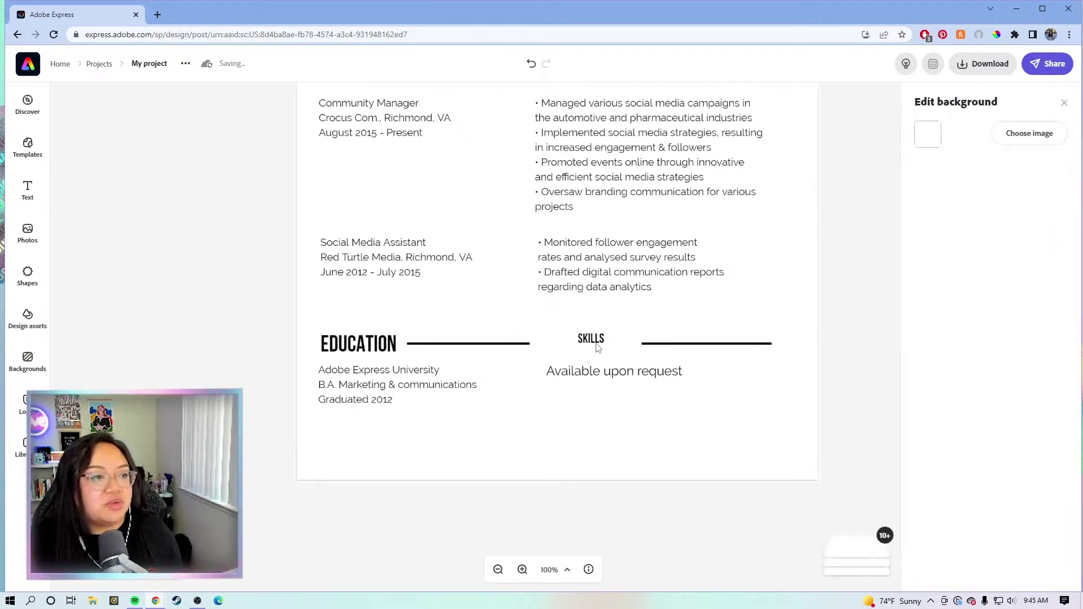
Step: Set SKILLS to size 26.7 like EDUCATION and align it level with that heading
left_click(593, 338)
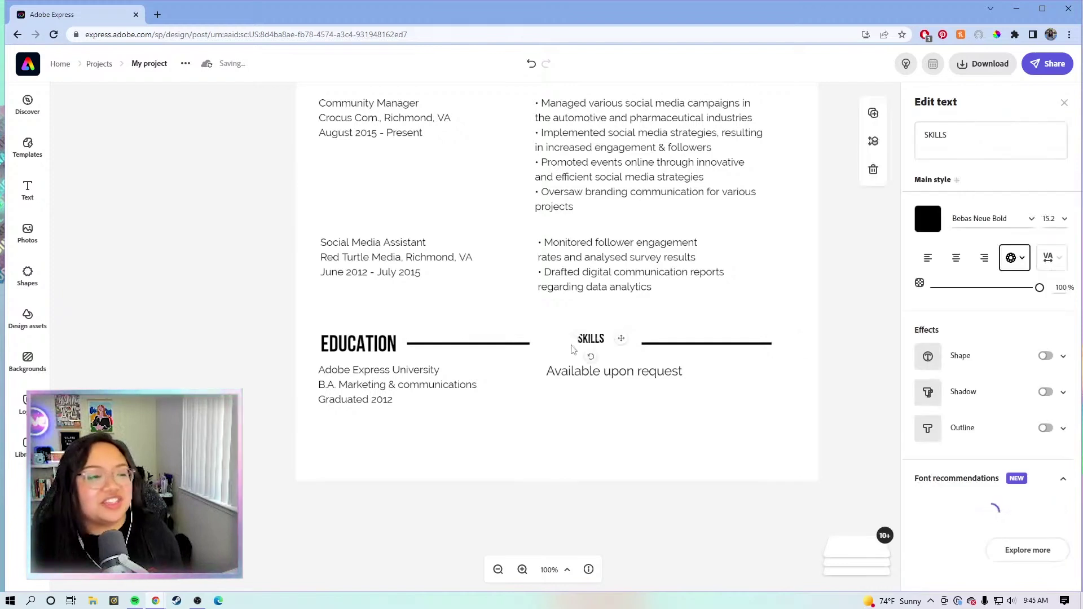
left_click(372, 342)
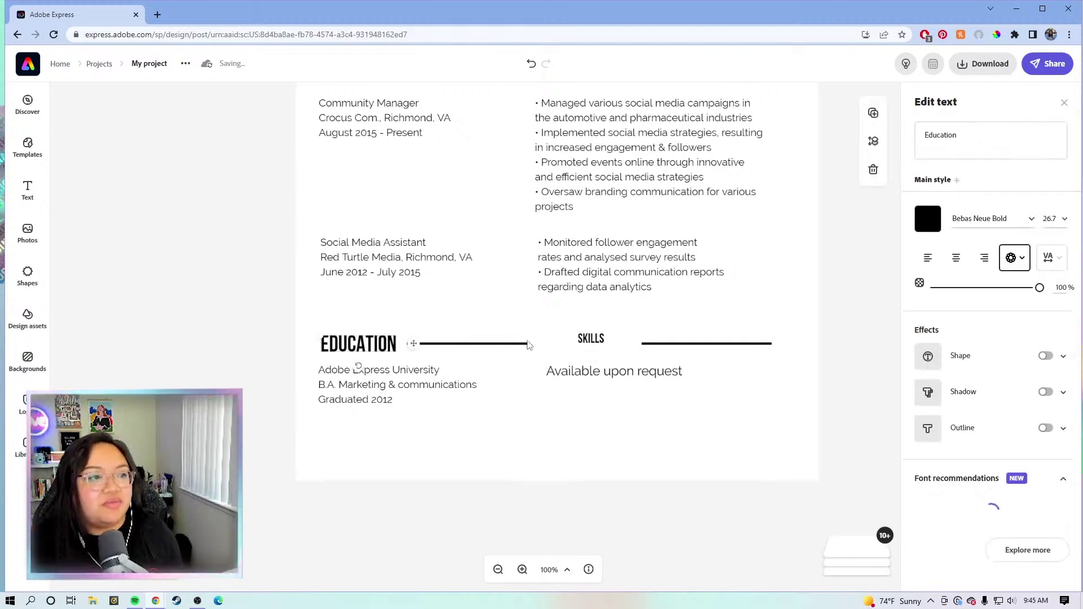
left_click(592, 339)
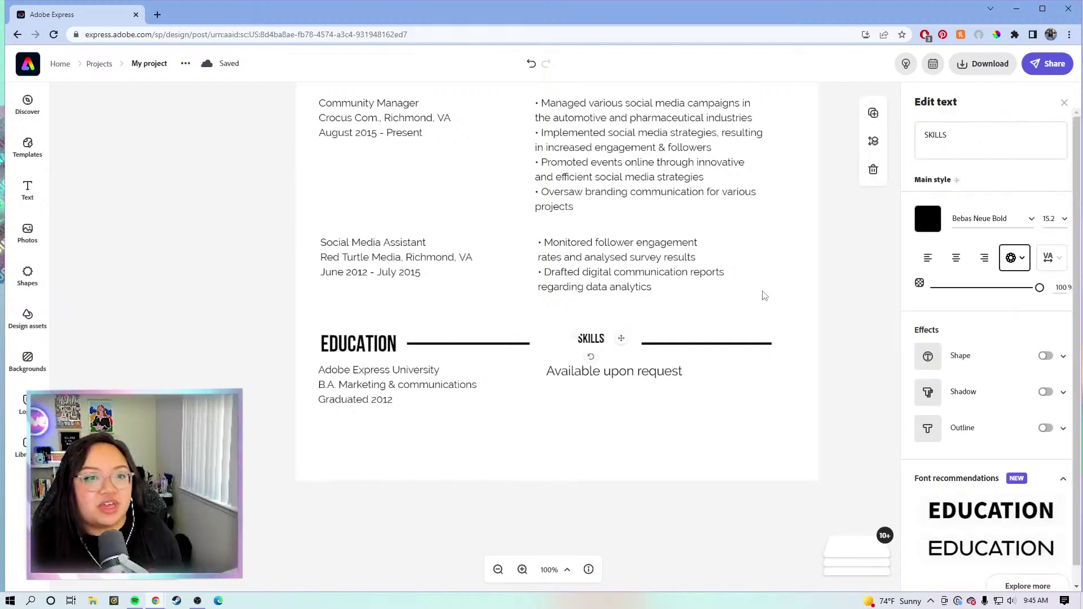
left_click(1051, 219)
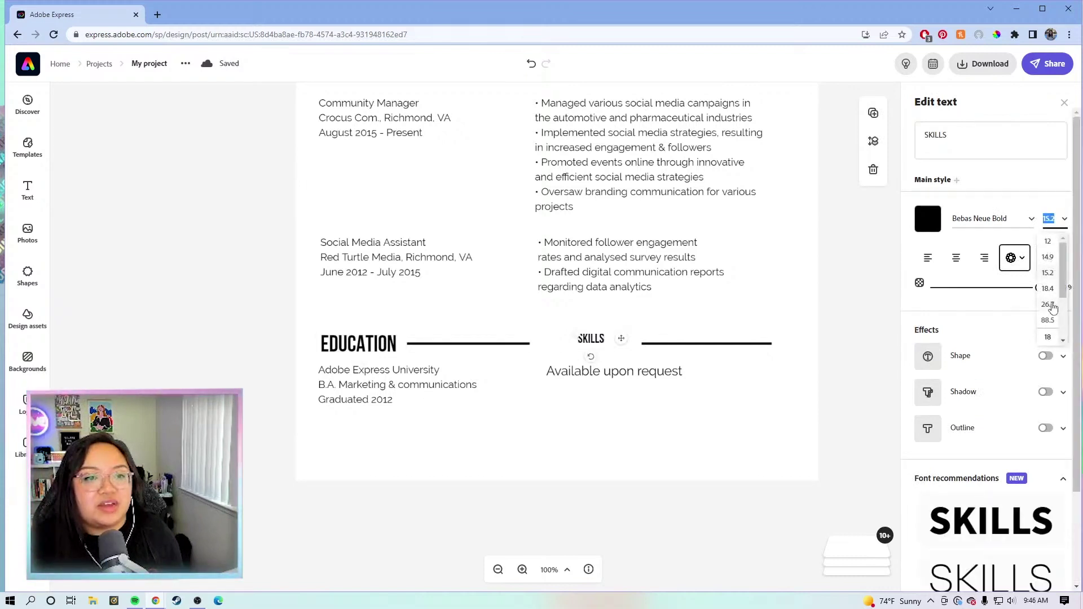
left_click(1051, 305)
left_click_drag(634, 342, 610, 345)
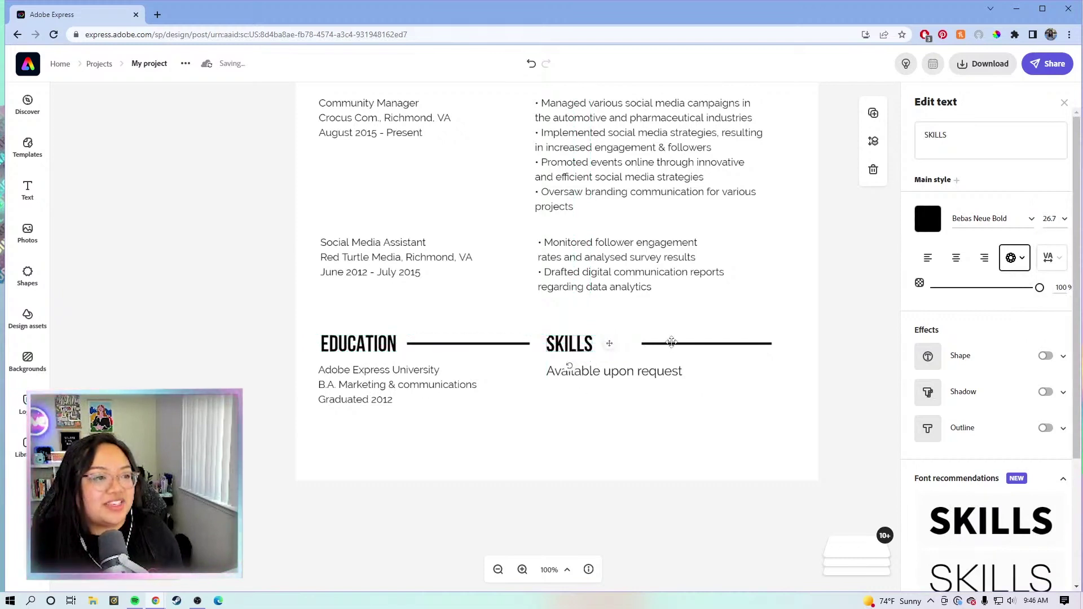
left_click(671, 342)
Step: Replace 'Available upon request' with Livestreaming Software, Social Media and Creativity Tools, aligned under SKILLS
left_click(654, 371)
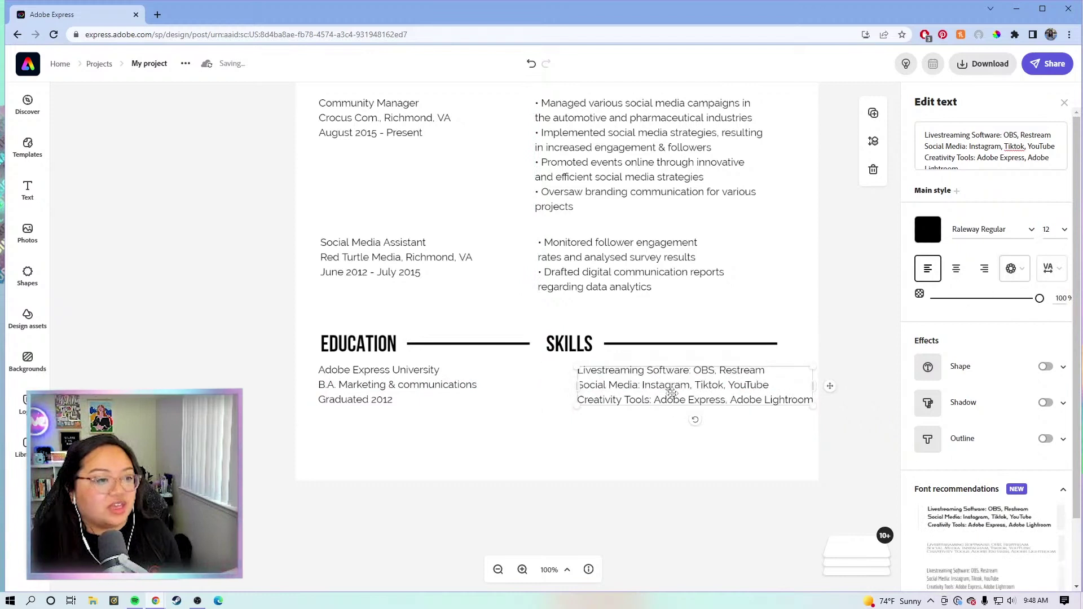
left_click_drag(672, 390, 642, 399)
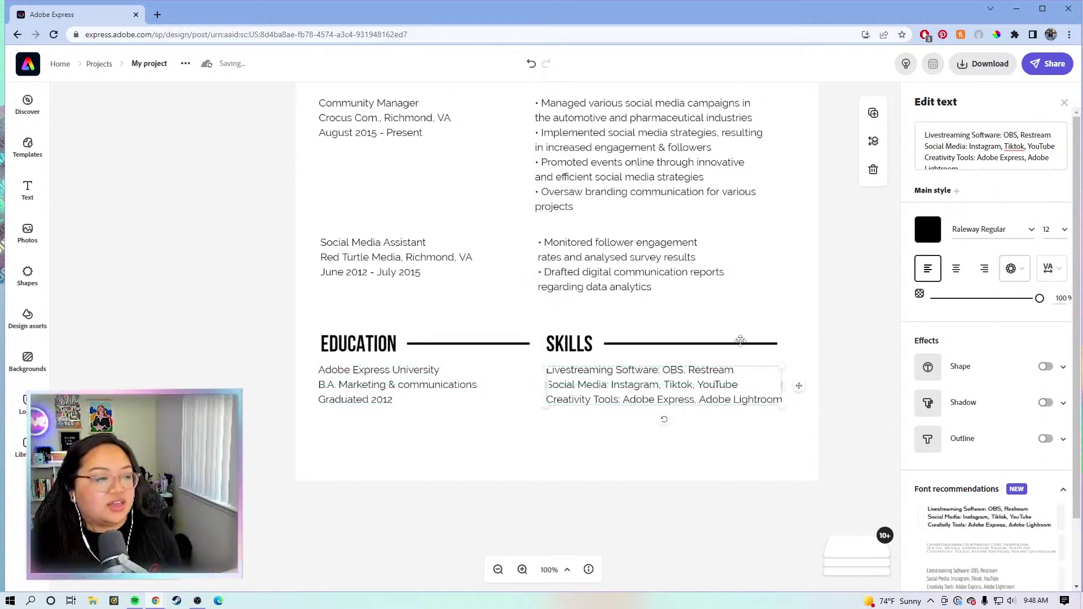
left_click(830, 306)
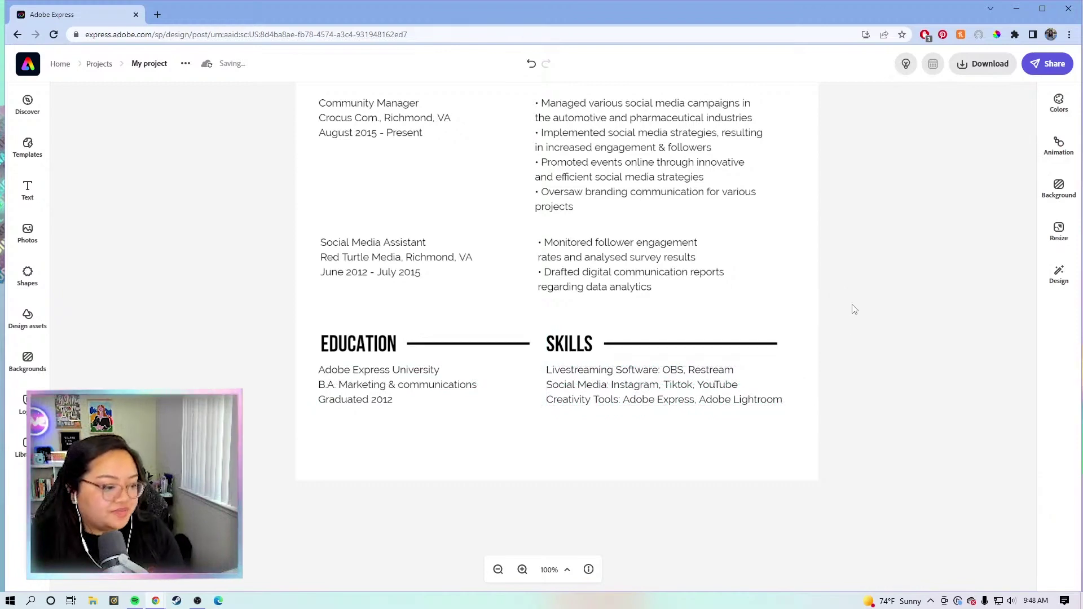
scroll(854, 309, "up", 5)
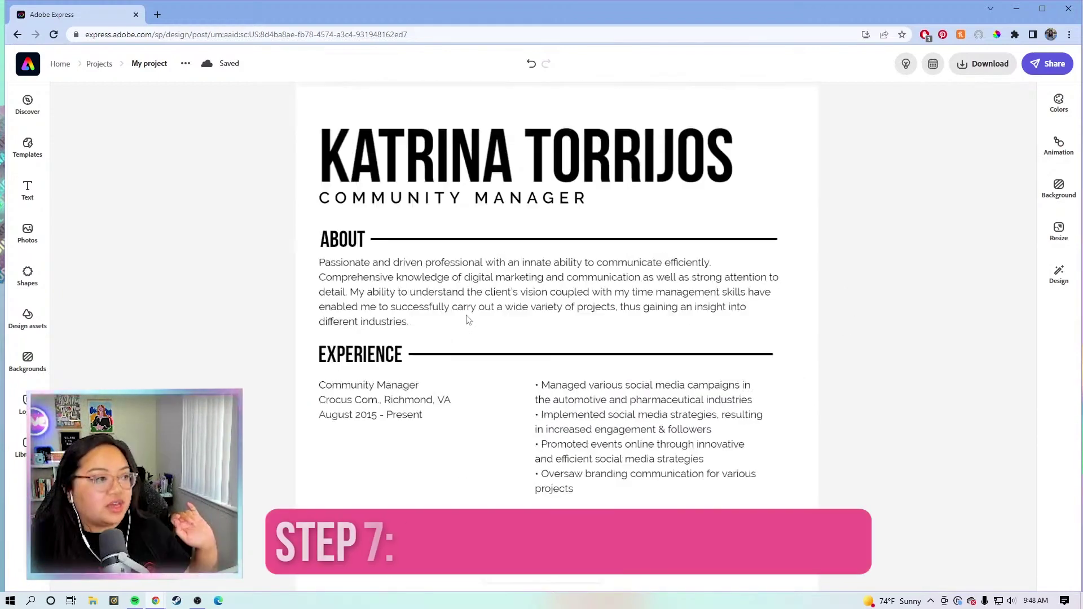
Step: Duplicate the Community Manager details text box and move the copy up toward the header
left_click(386, 403)
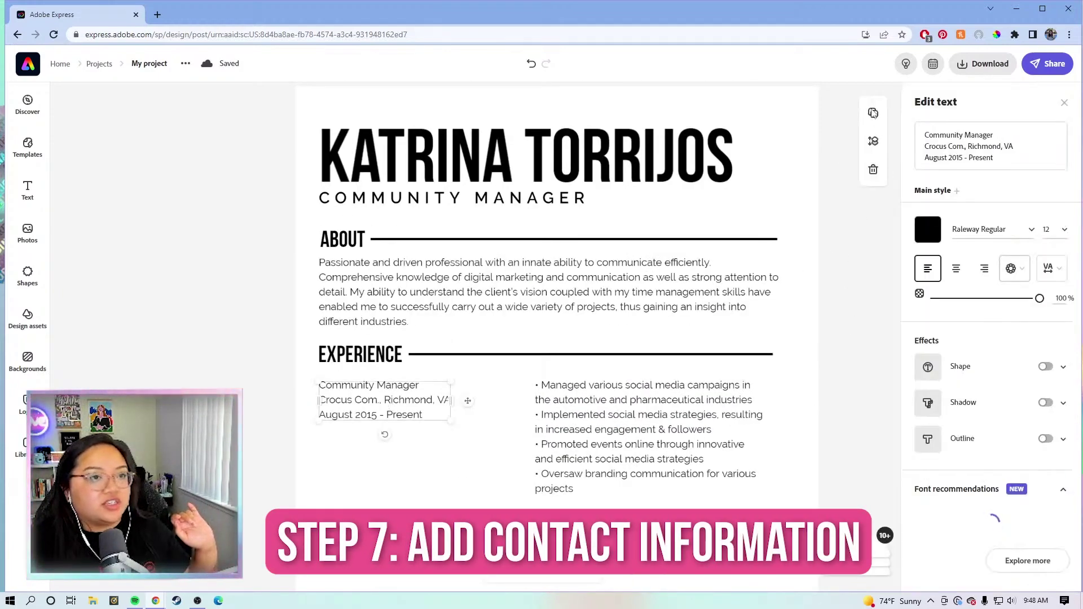
left_click(873, 114)
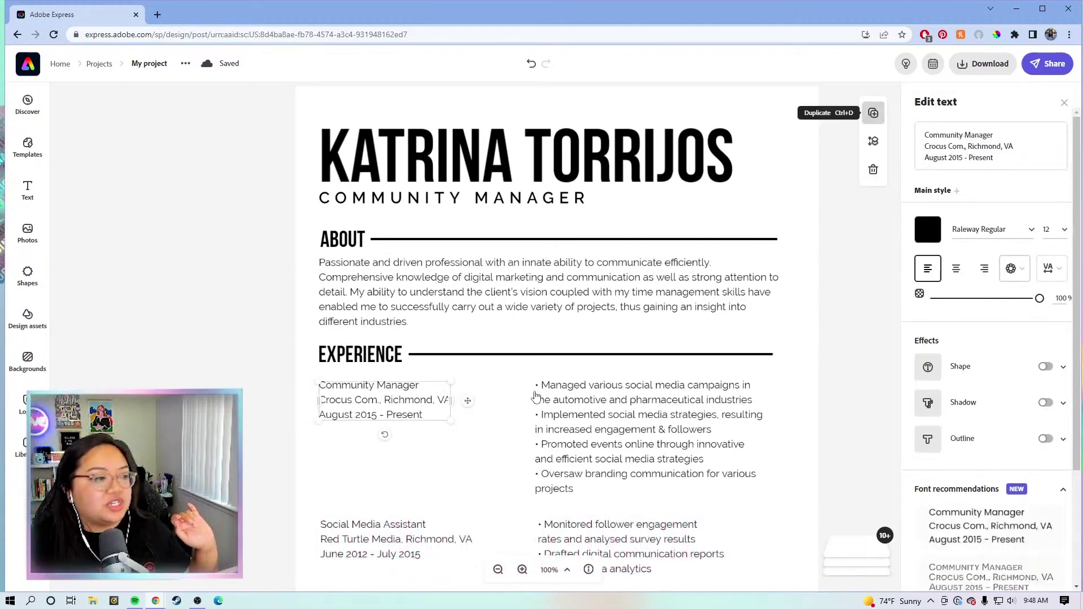
left_click_drag(434, 420, 486, 213)
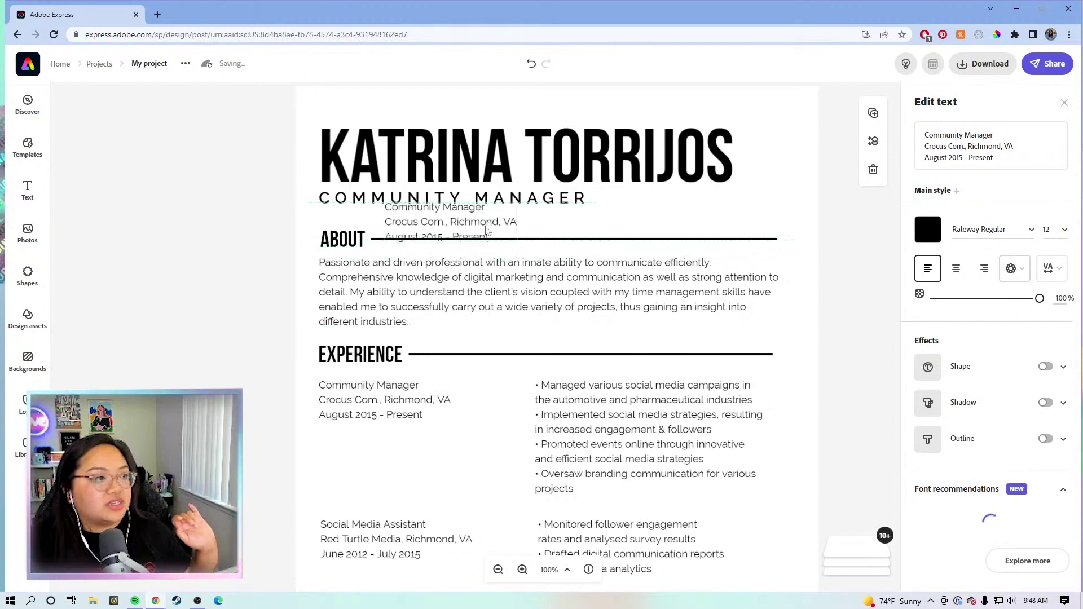
left_click(1019, 164)
Step: Replace the copy's text with the e-mail address and phone number, flush left under COMMUNITY MANAGER
left_click_drag(1019, 163, 923, 131)
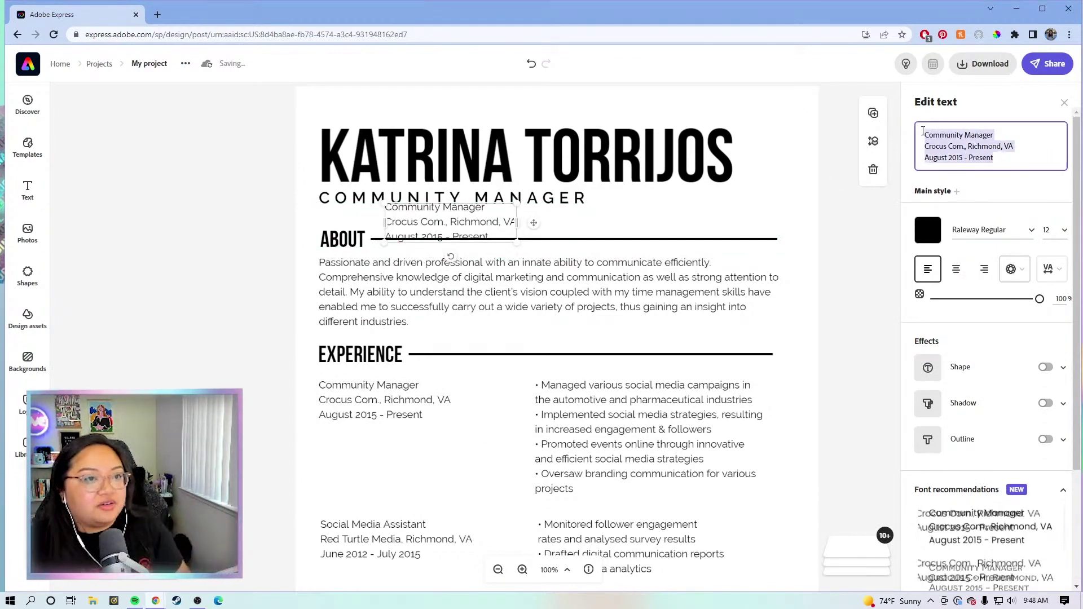
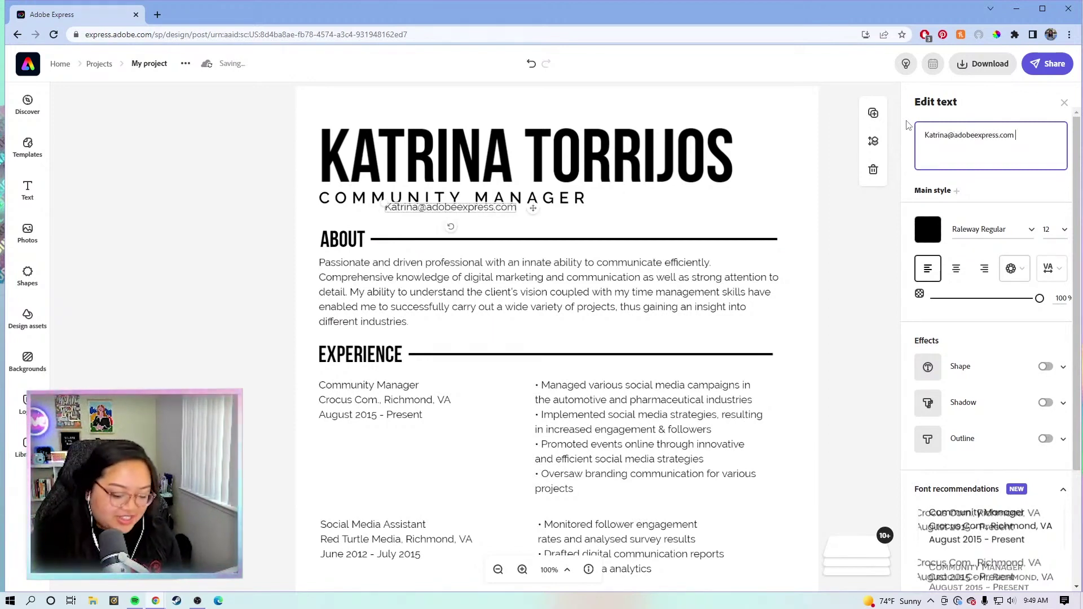
type(" |")
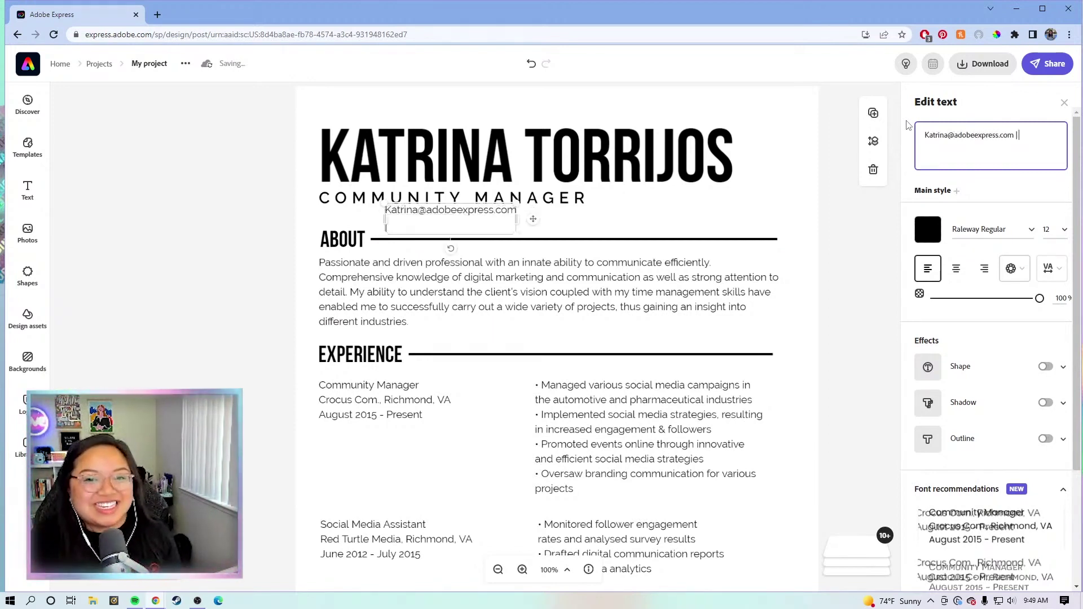
type(" 123-456-7890")
left_click(684, 210)
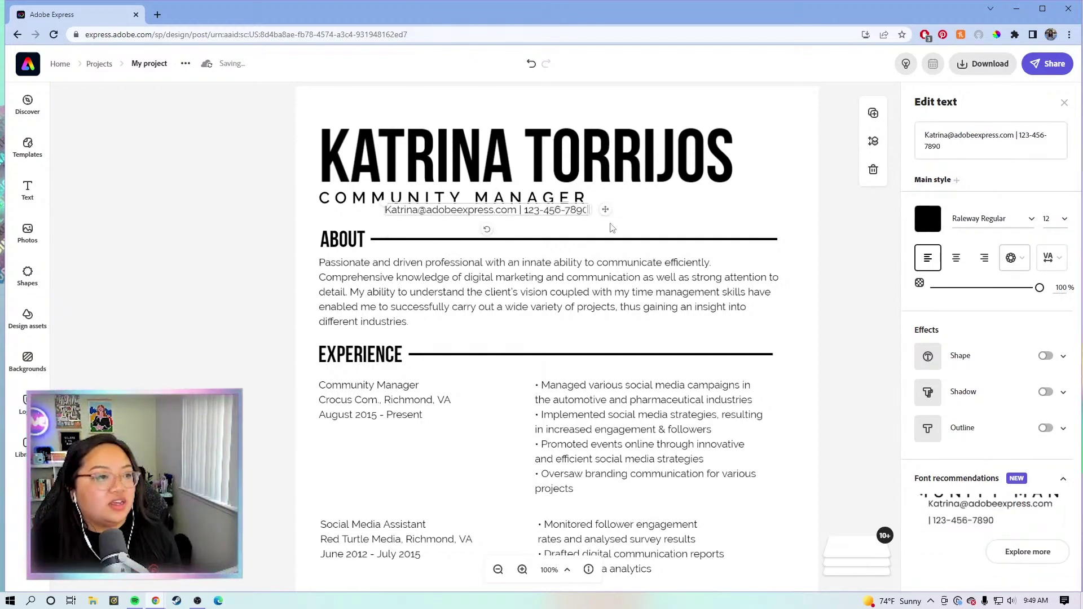
left_click_drag(592, 212, 541, 221)
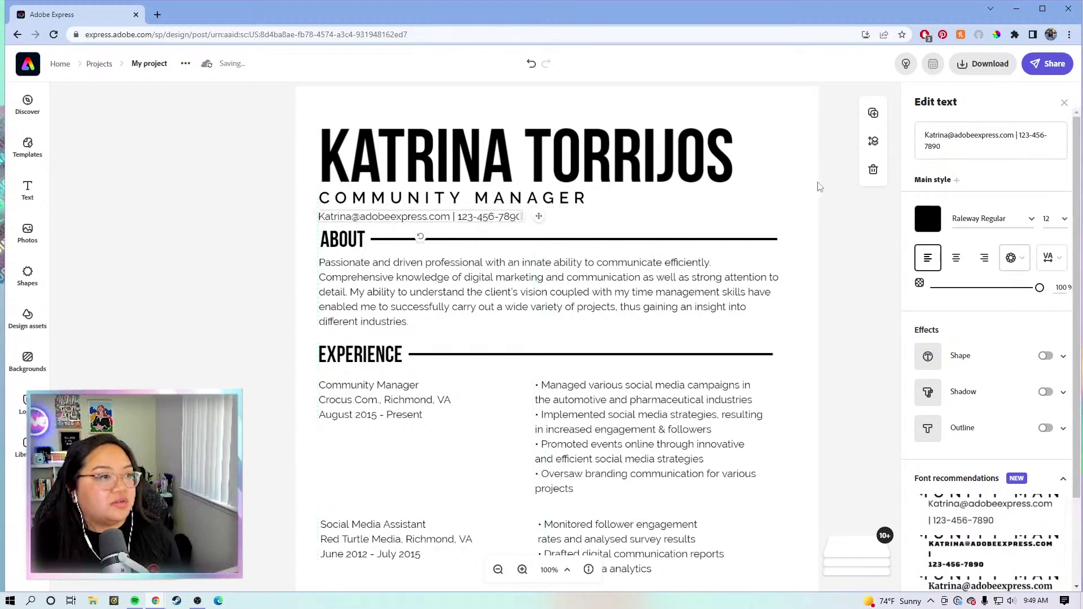
left_click(828, 245)
scroll(828, 245, "down", 5)
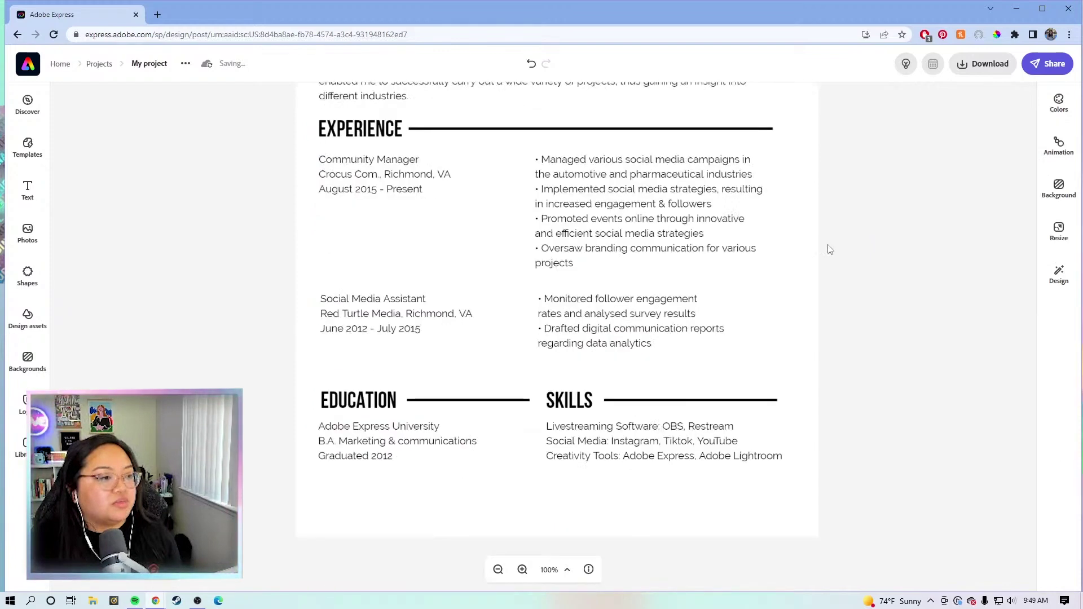
Step: Zoom out and nudge all resume sections below the header down slightly
scroll(632, 447, "up", 1)
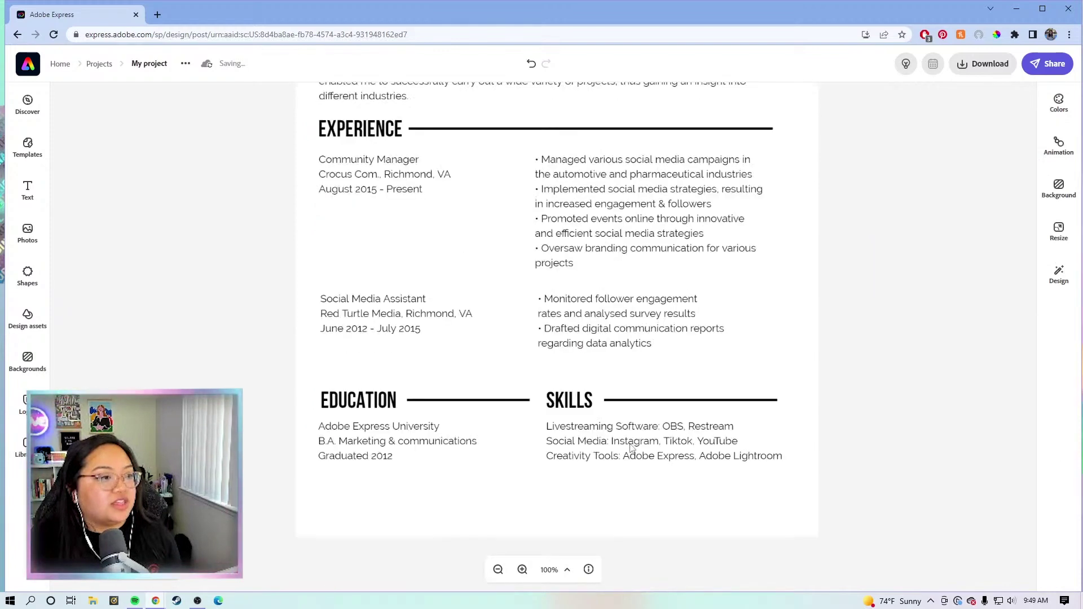
left_click(498, 570)
scroll(788, 397, "up", 1)
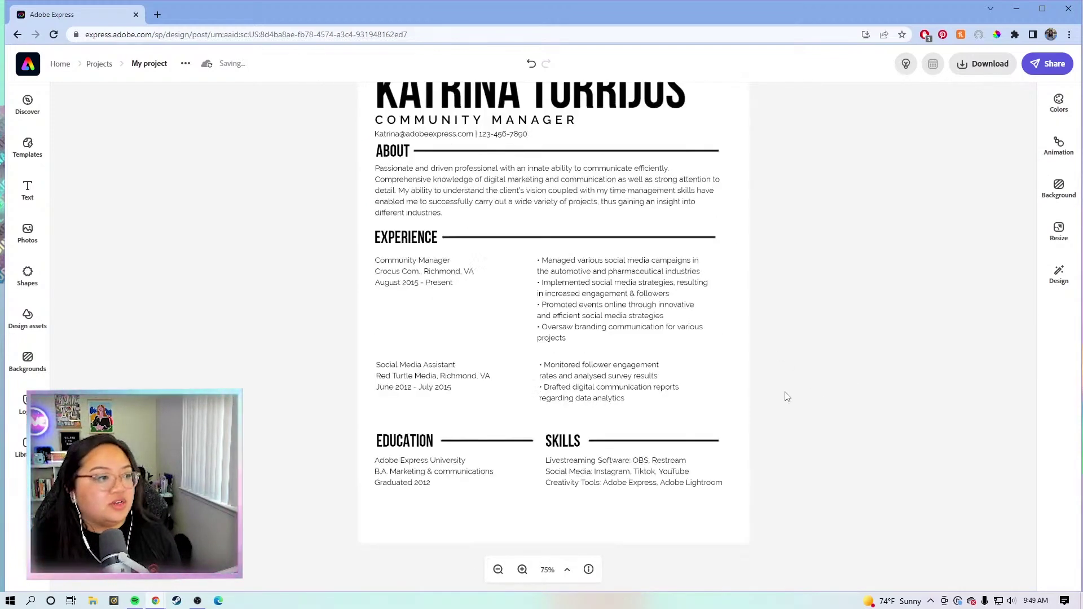
left_click_drag(791, 491, 371, 150)
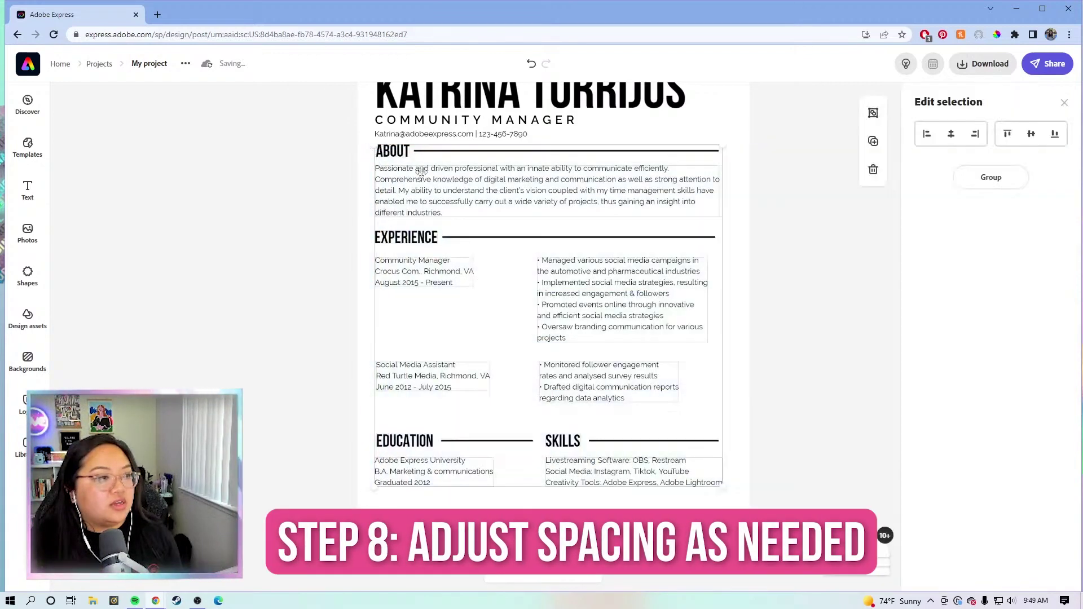
key("shift+Down")
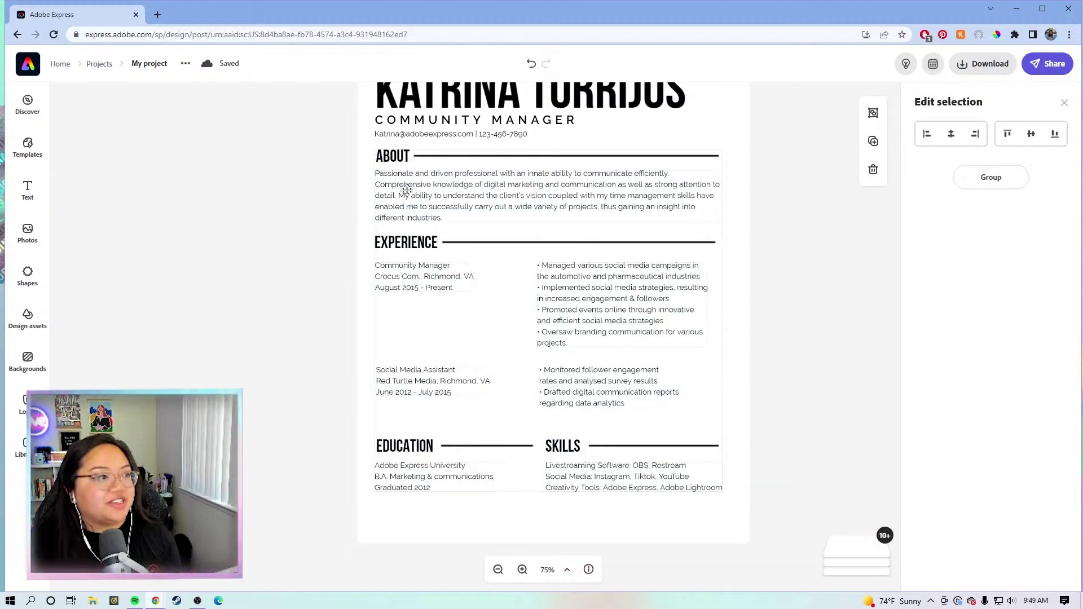
left_click(794, 289)
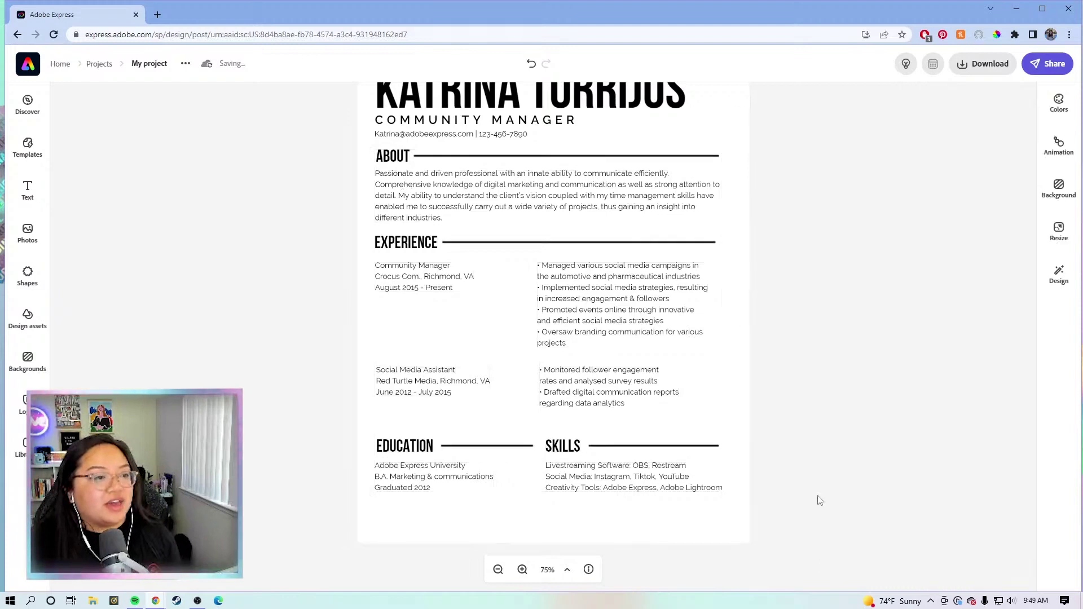
Step: Shift the Experience section and everything below it a little lower
left_click_drag(819, 498, 327, 230)
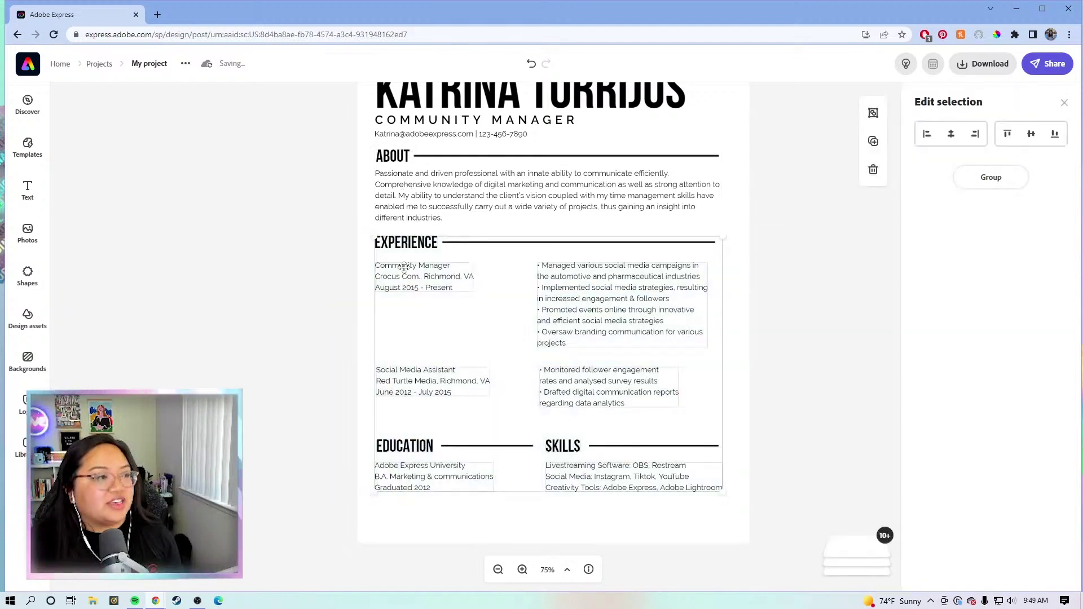
left_click_drag(403, 266, 404, 272)
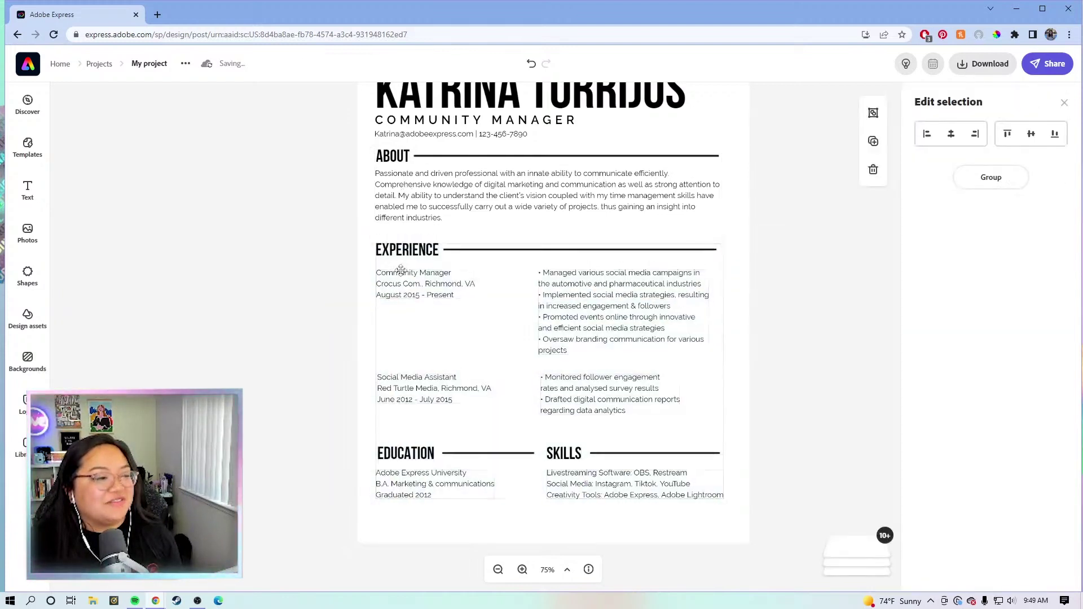
left_click(790, 404)
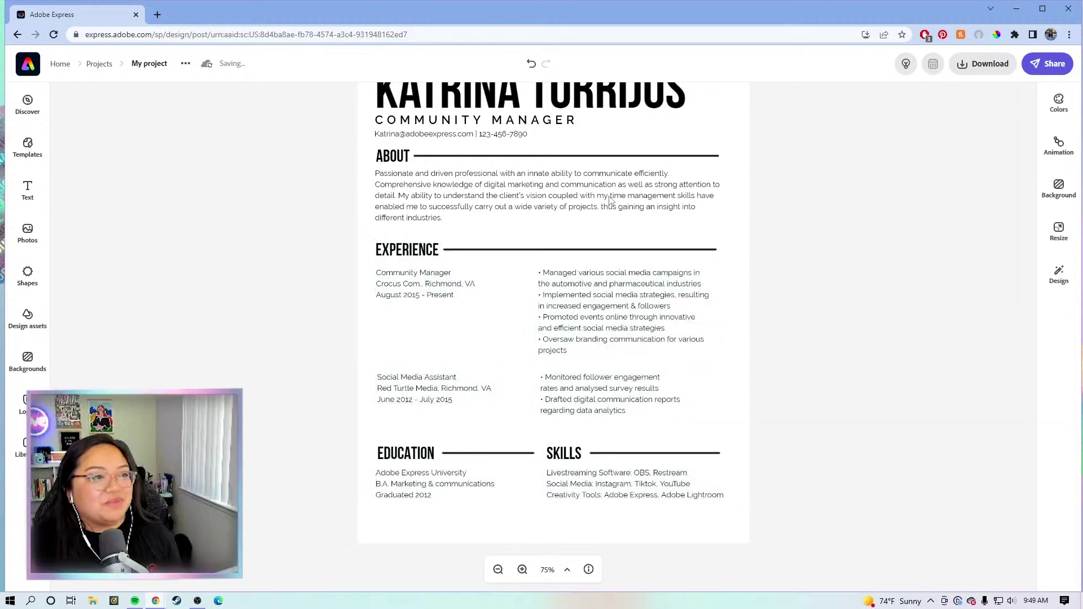
Step: Check the About, Experience, Skills and Education text blocks, ending on About
left_click(495, 202)
left_click(646, 279)
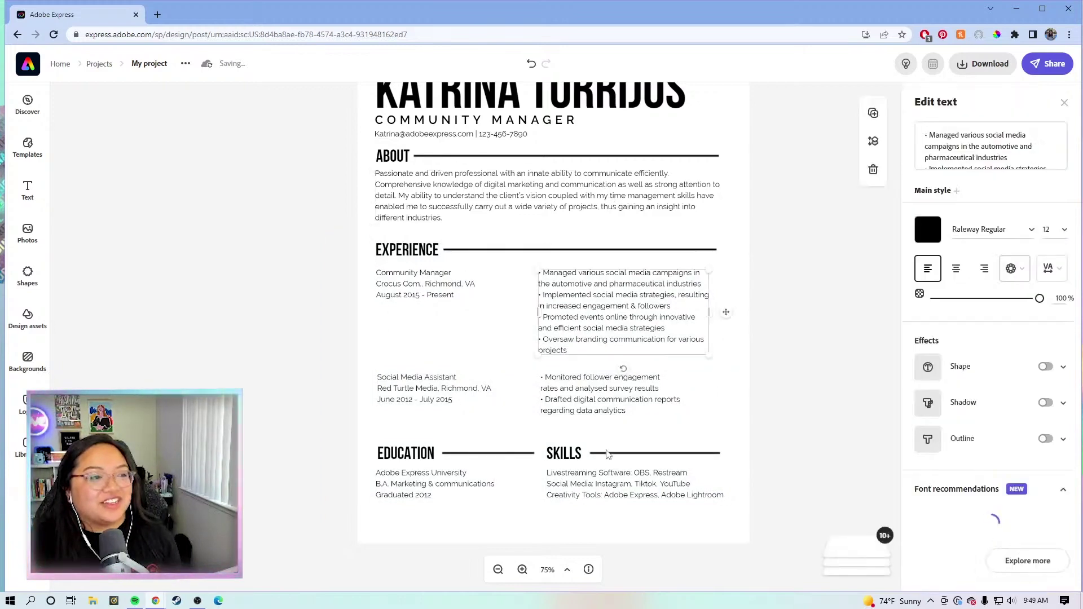
key("Tab")
left_click(576, 484)
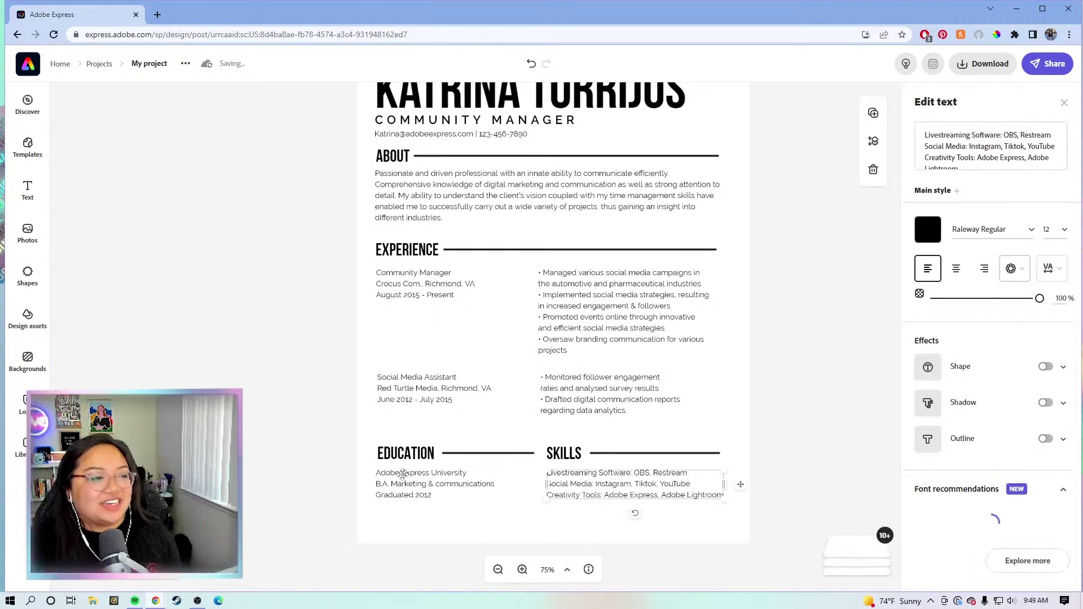
key("shift+Tab")
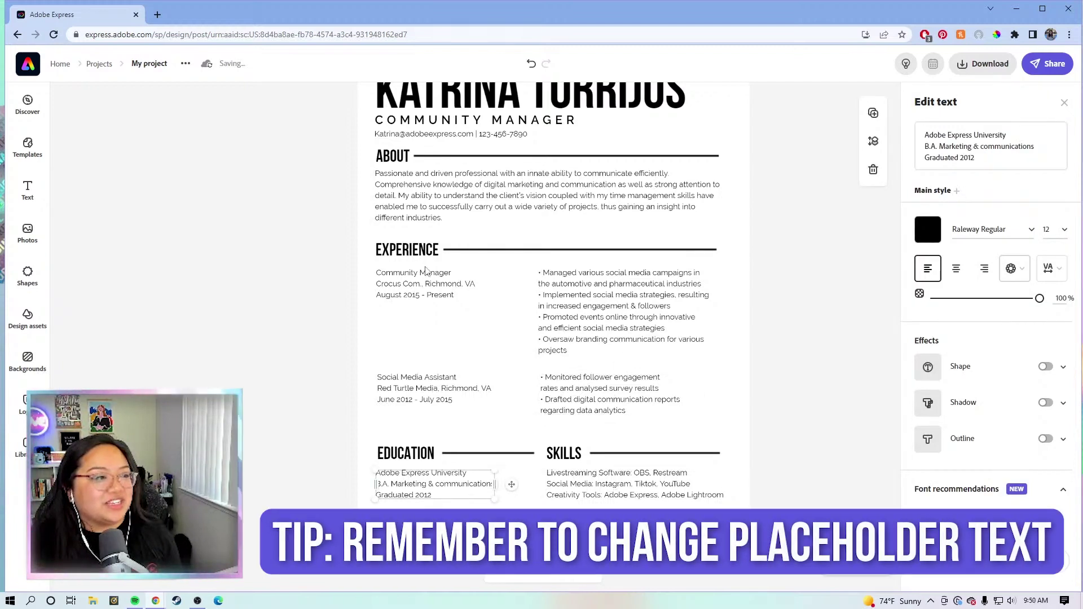
left_click(781, 223)
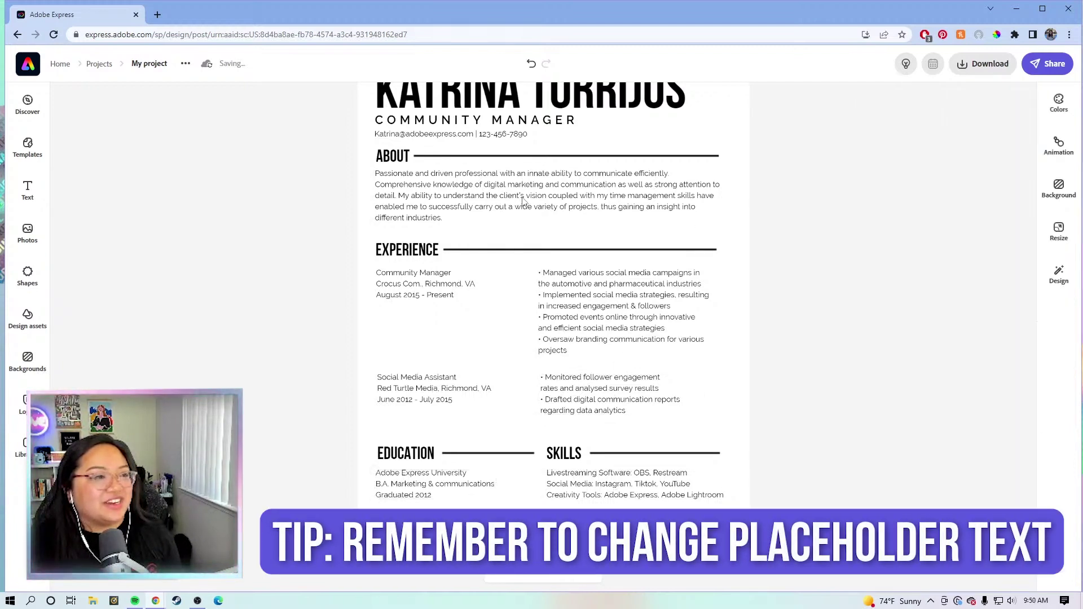
left_click(489, 196)
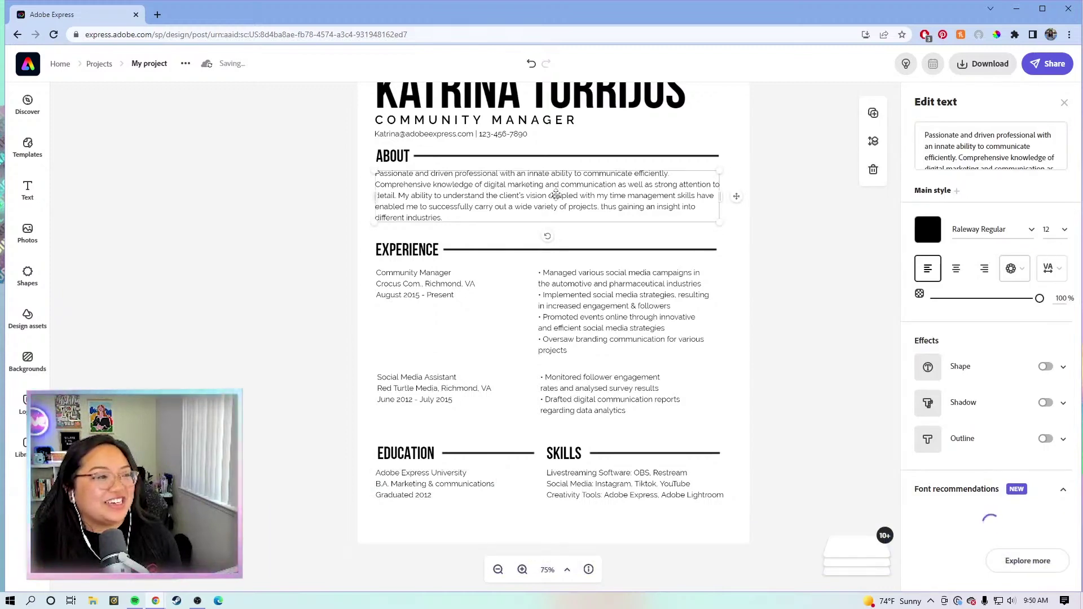
Step: Move the About paragraph slightly lower and select the job detail text boxes
left_click_drag(555, 195, 556, 202)
left_click(415, 383)
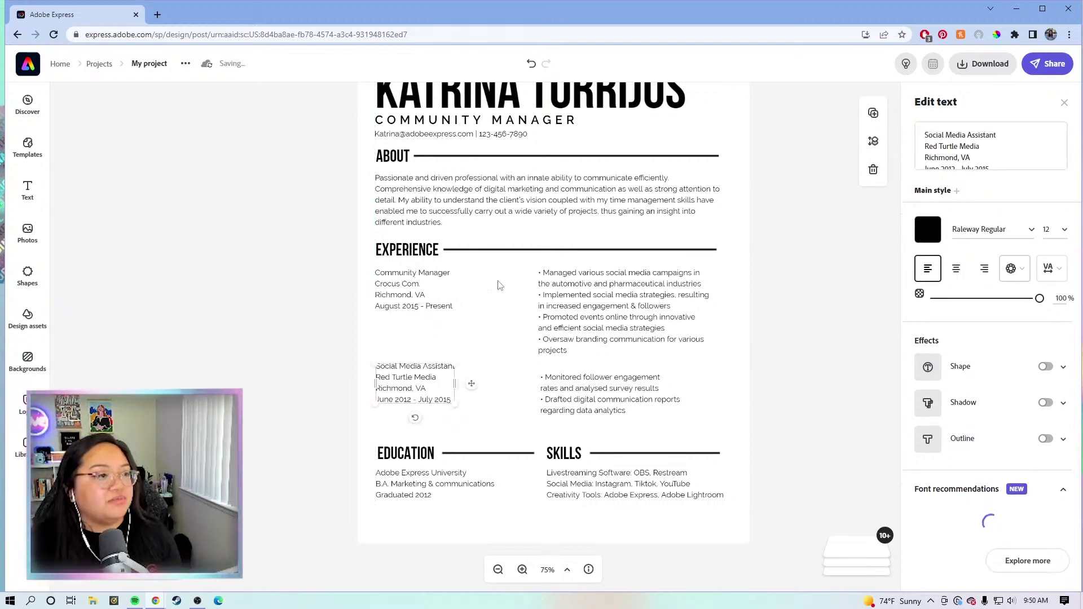
left_click(550, 307)
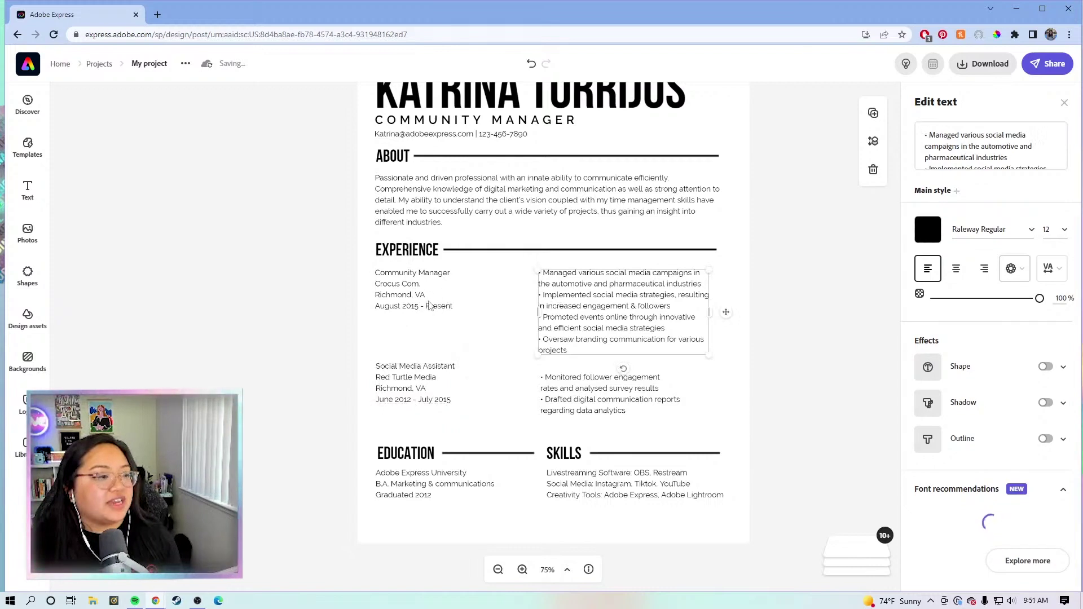
left_click(429, 305)
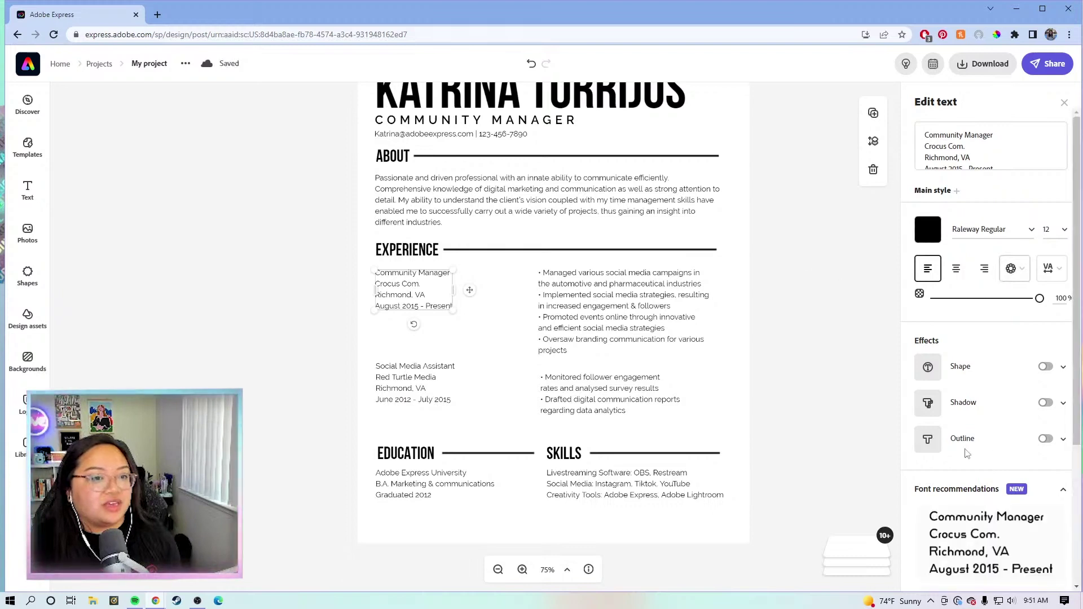
Step: Set the Community Manager and Social Media Assistant job details to Raleway SemiBold
left_click(1036, 231)
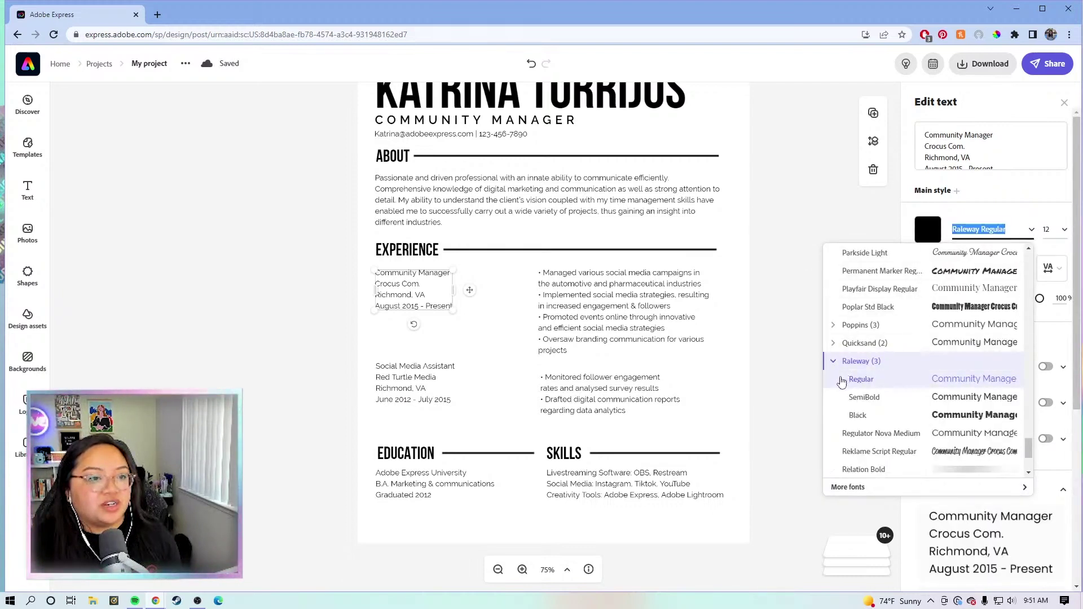
left_click(865, 398)
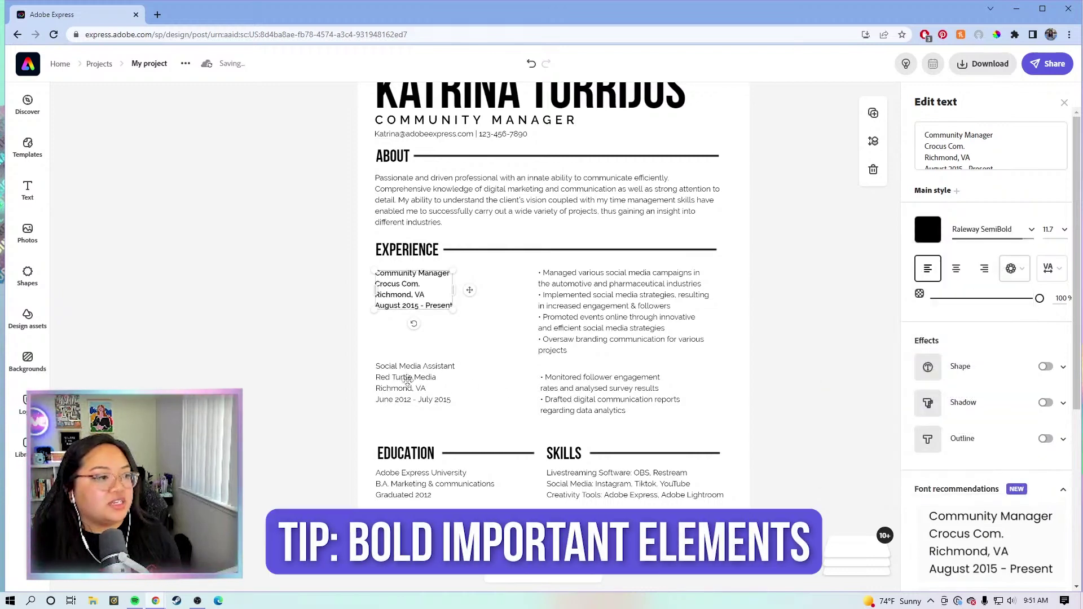
left_click(409, 382)
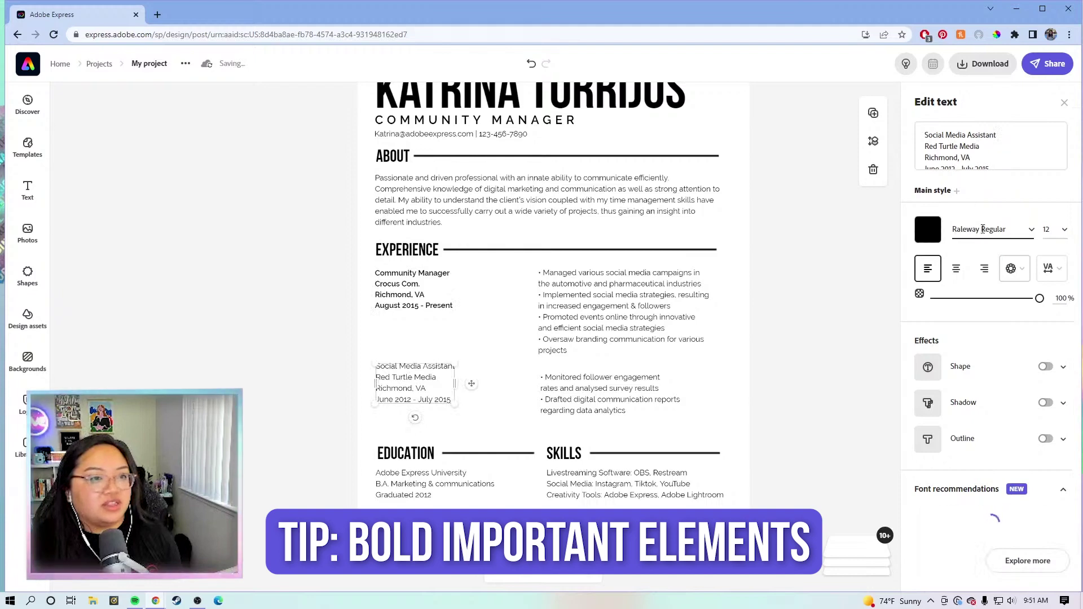
left_click(1034, 231)
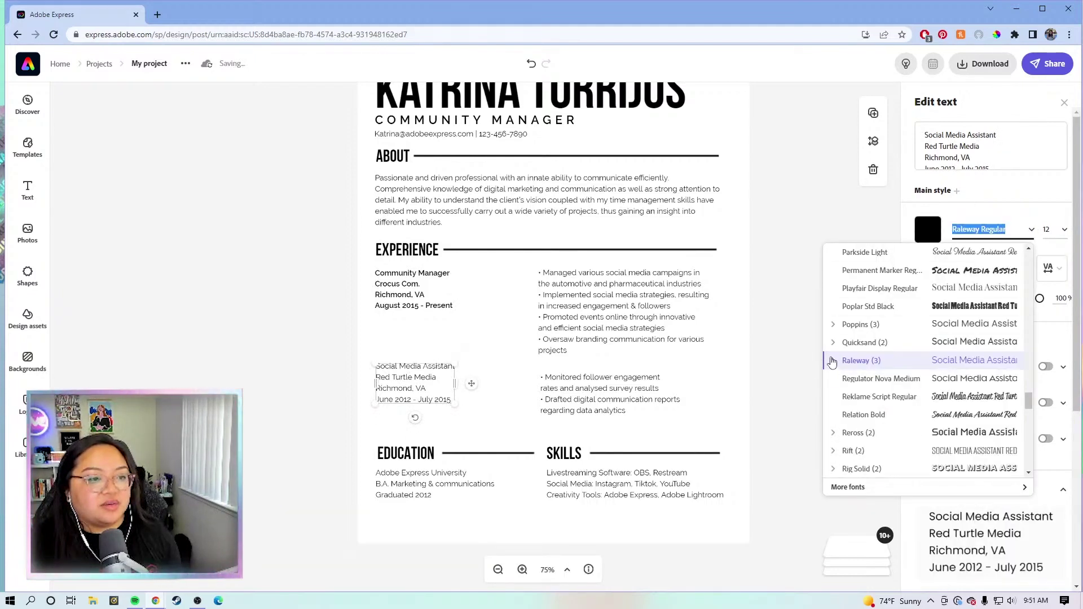
left_click(833, 362)
left_click(863, 400)
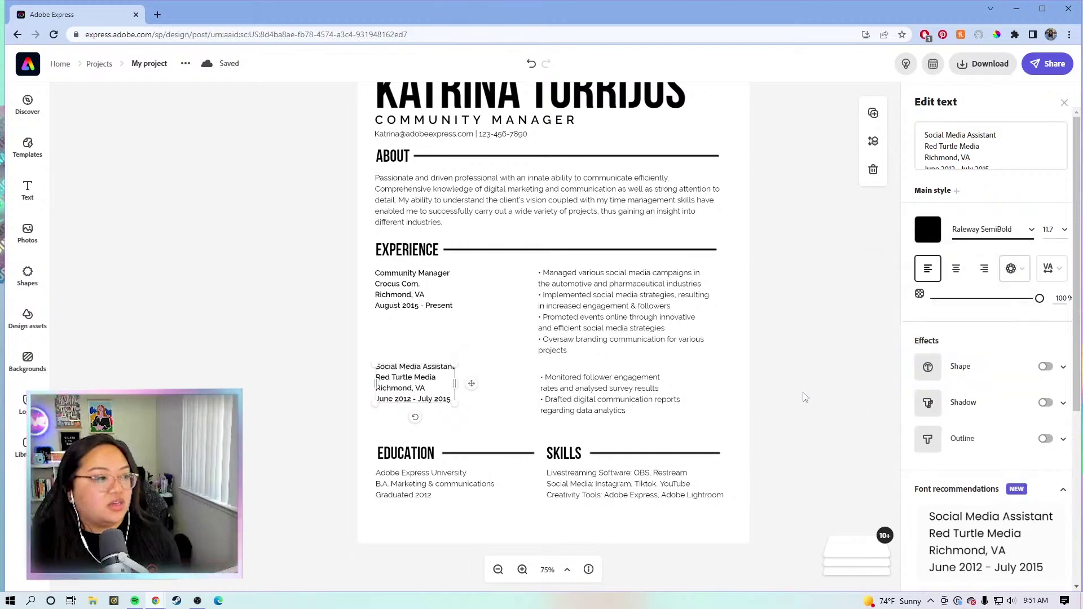
Step: Deselect the details and select the first bullet list of duties
left_click(773, 400)
left_click(482, 317)
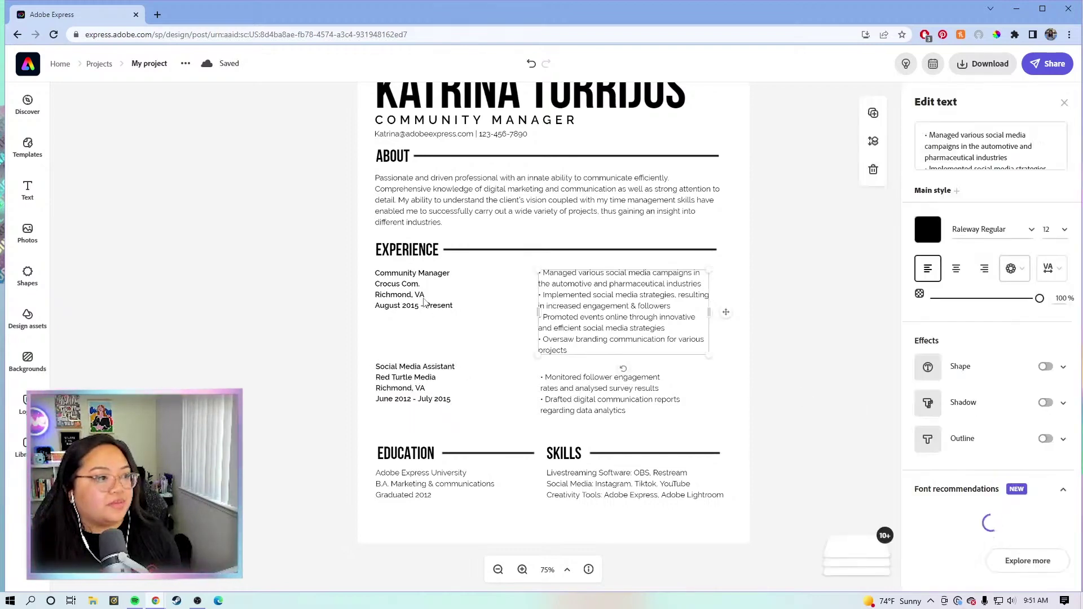
left_click(422, 300)
left_click(550, 311)
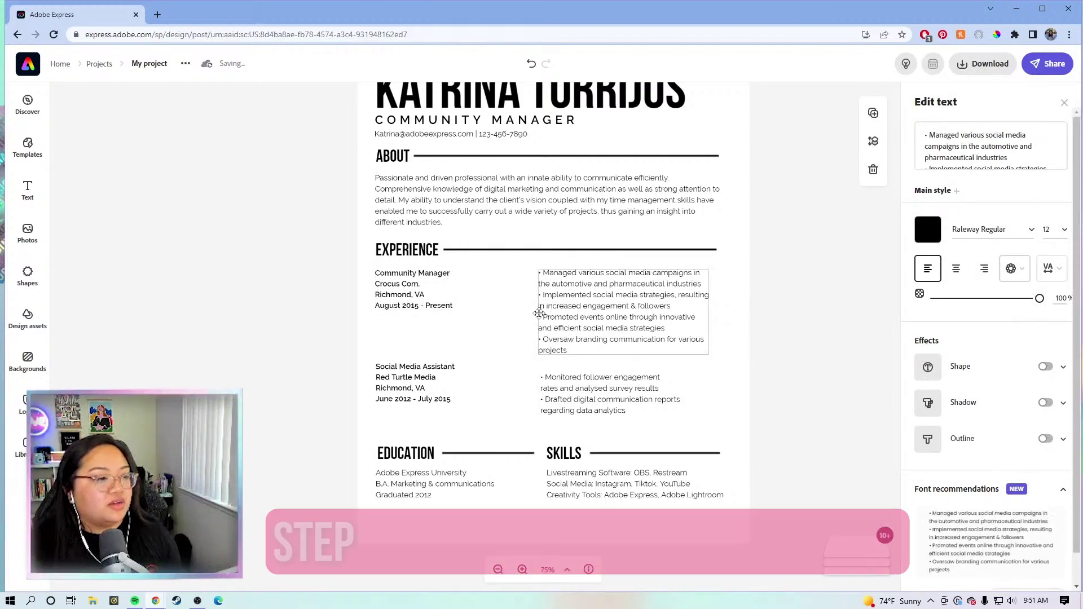
Step: Widen the first bullet list on both sides, then select the second list
left_click_drag(541, 309, 479, 303)
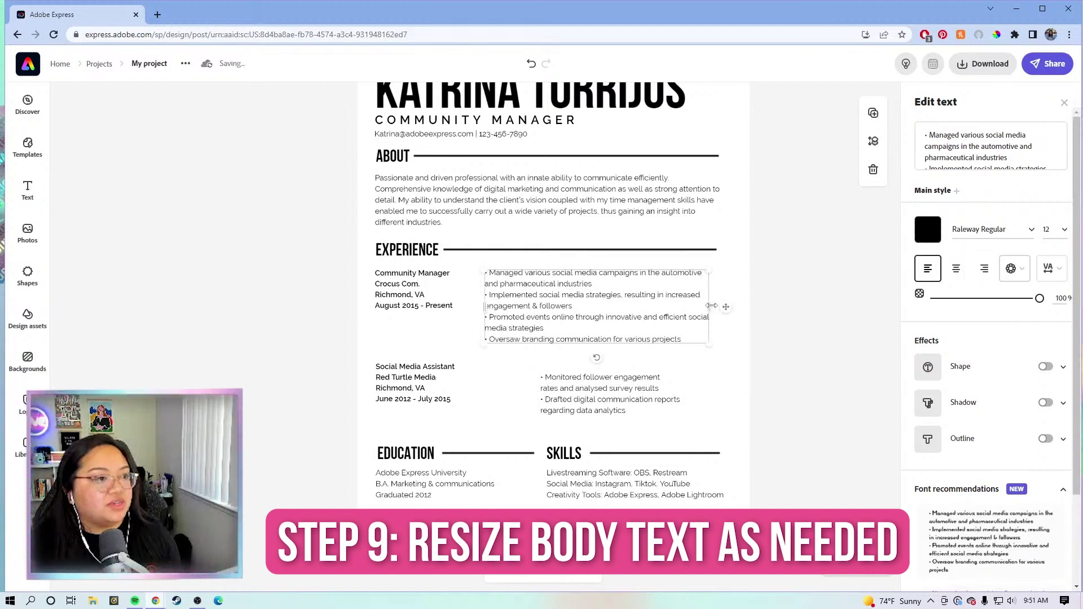
left_click_drag(719, 308, 731, 308)
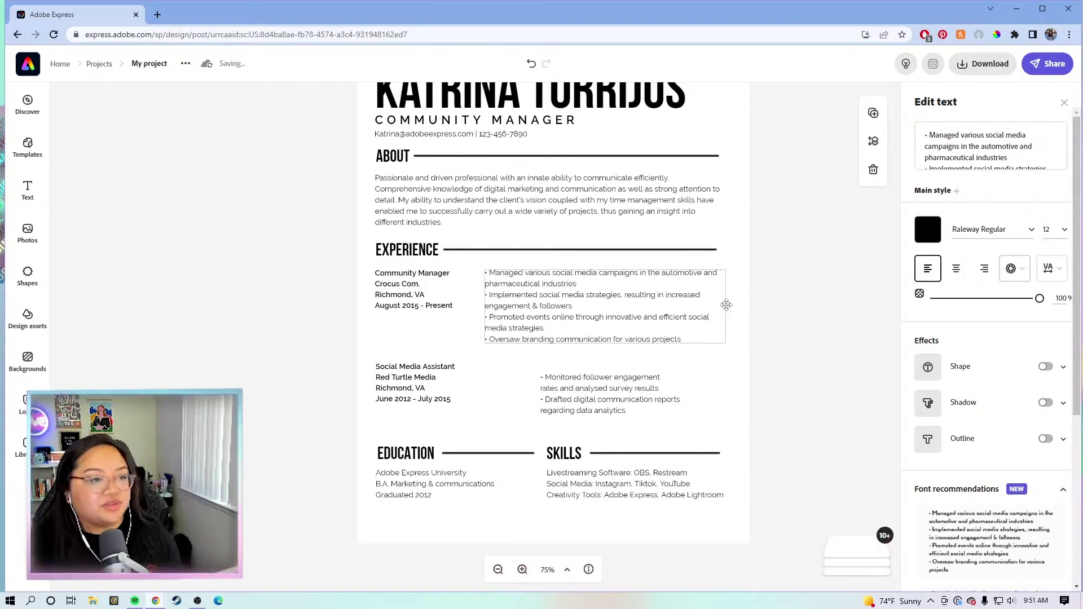
left_click(545, 395)
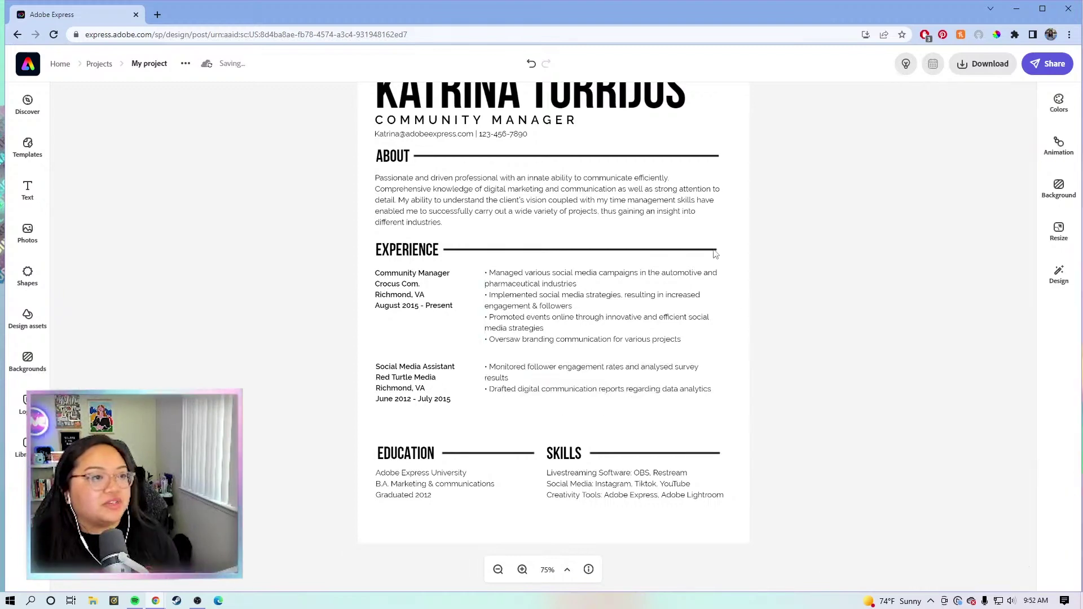
scroll(680, 196, "up", 1)
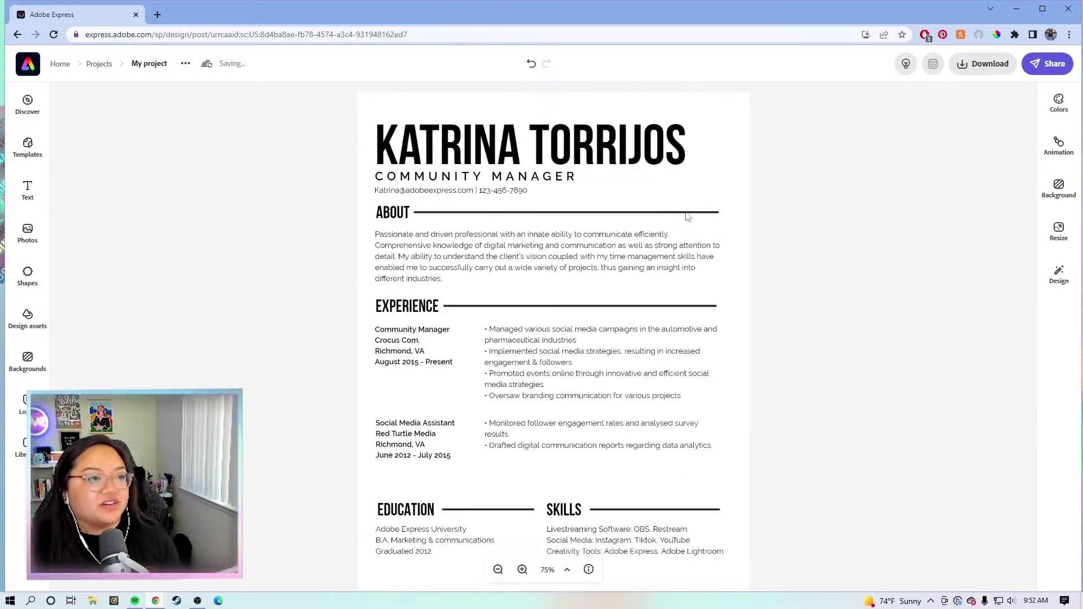
Step: Recolour the ABOUT divider line from black to a custom muted shade
left_click(688, 214)
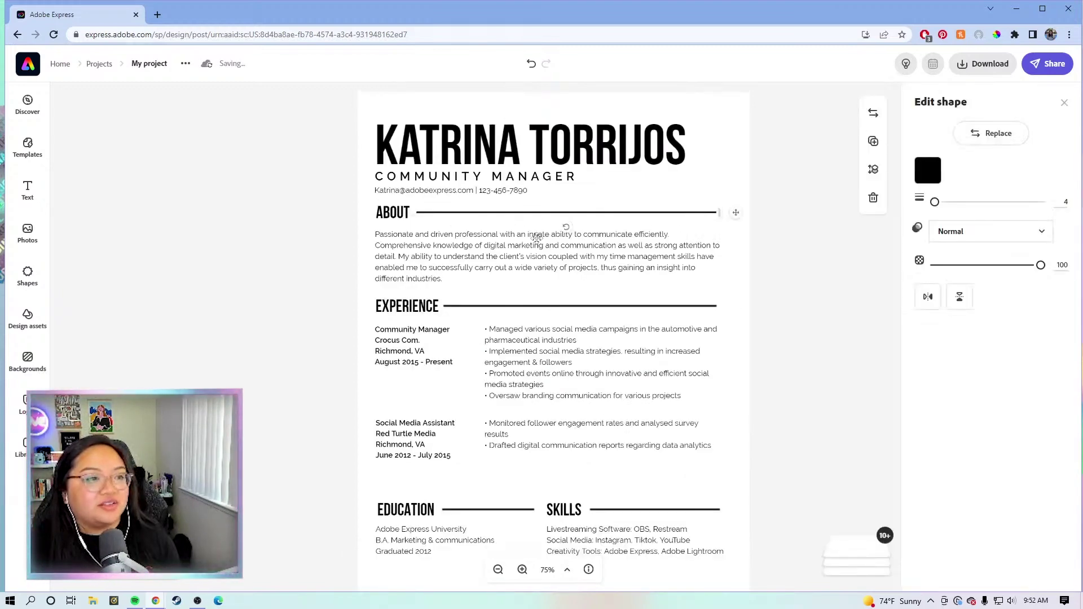
left_click(935, 179)
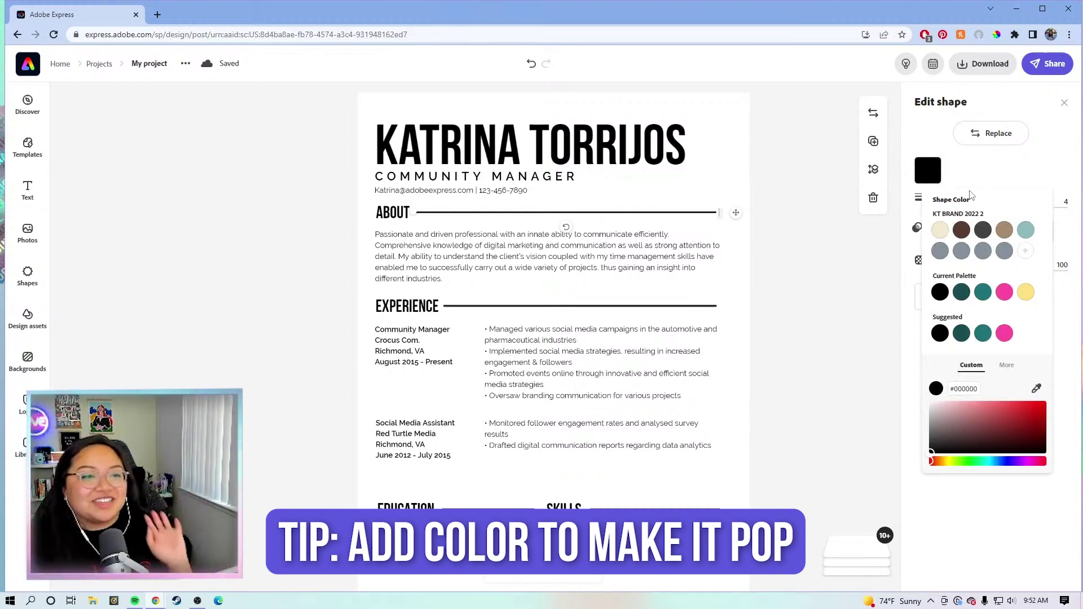
left_click(964, 403)
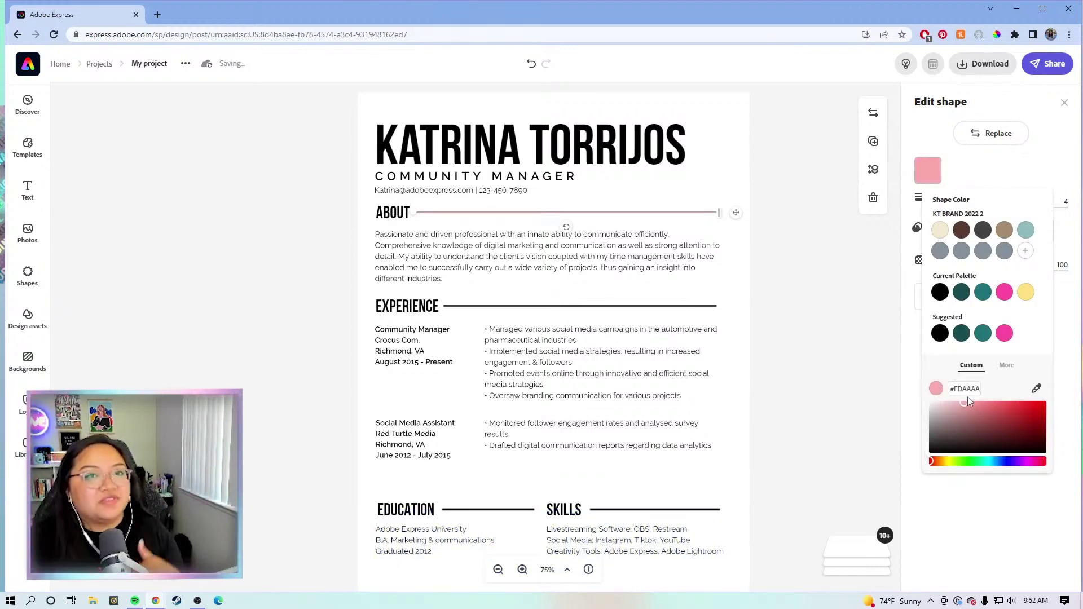
left_click_drag(971, 406, 967, 420)
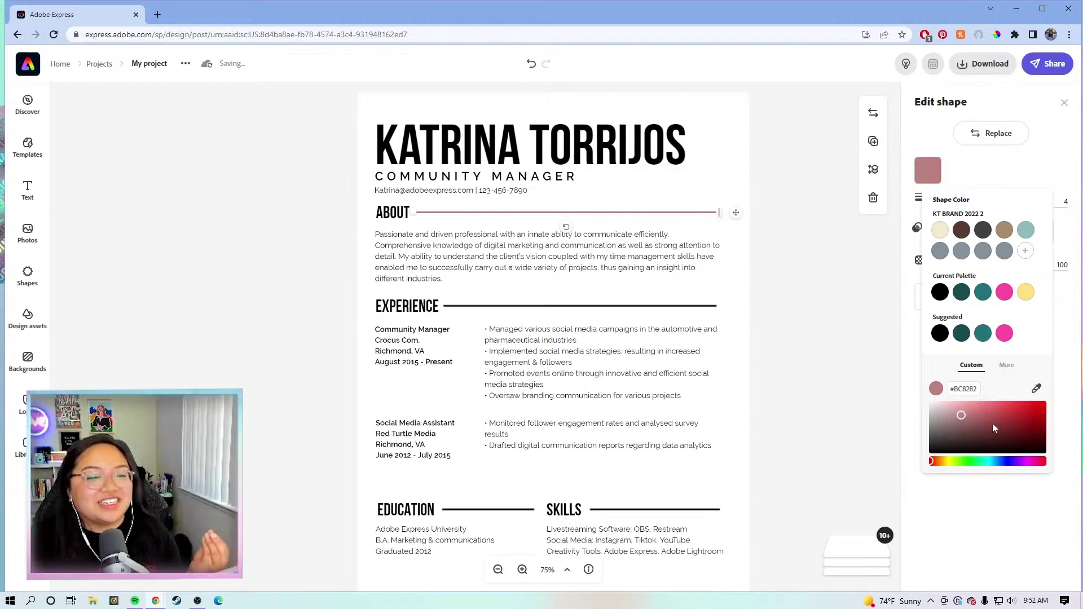
left_click_drag(995, 429, 968, 427)
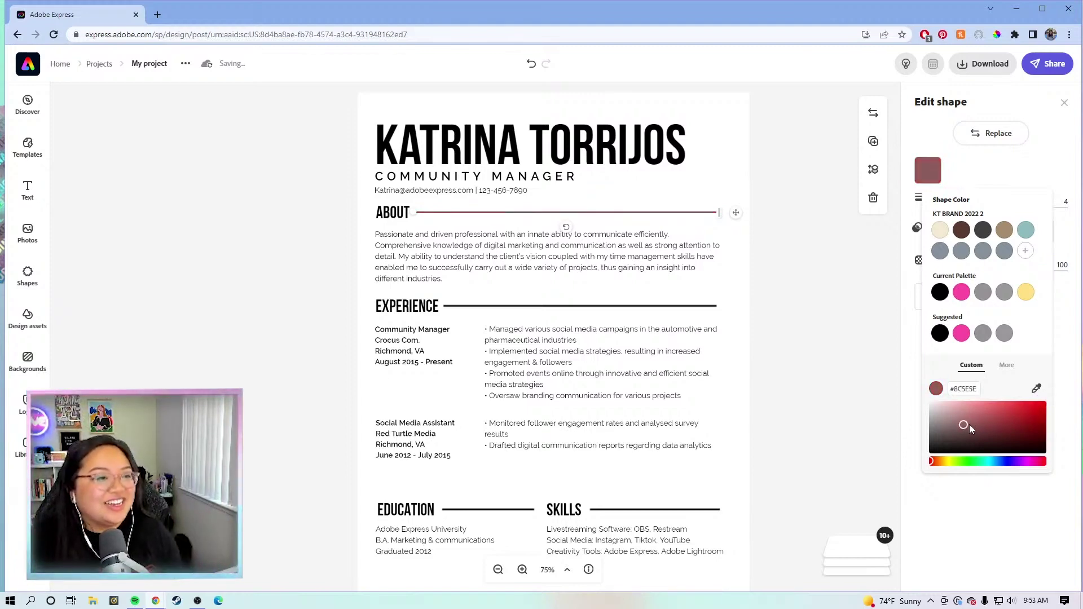
Step: Clear the existing project name in the top bar
left_click(152, 65)
left_click(152, 66)
key("BackSpace")
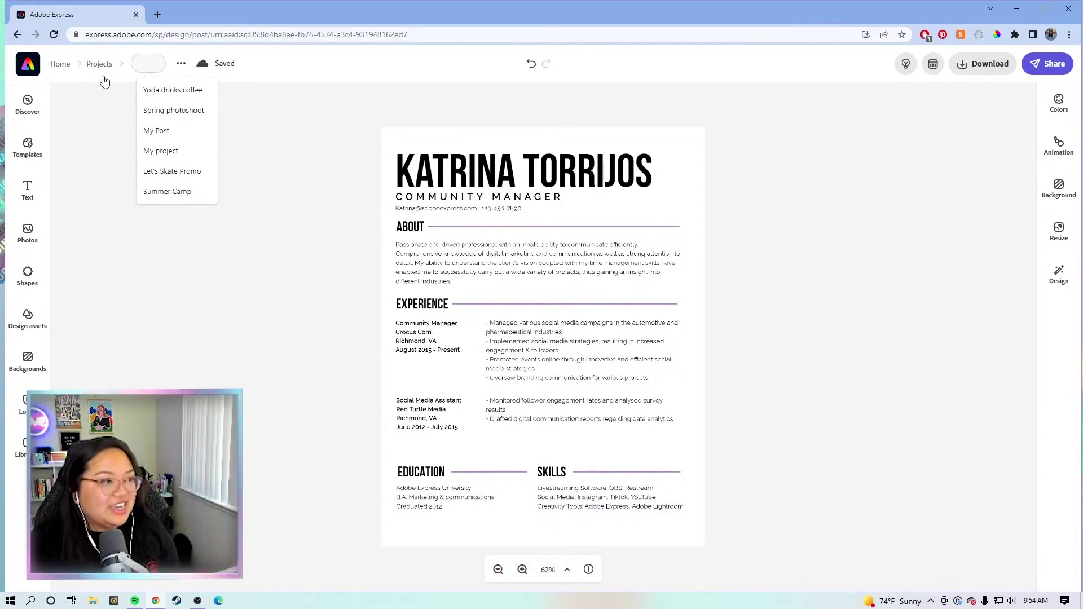
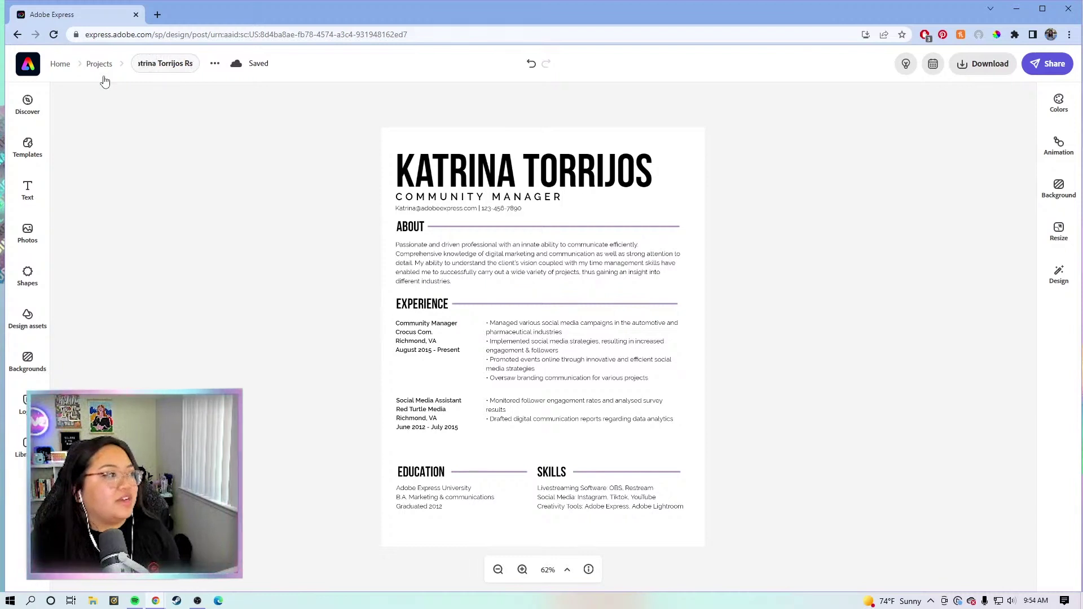
Step: Name the project with the owner's full name followed by 'Resume v1'
type("esume")
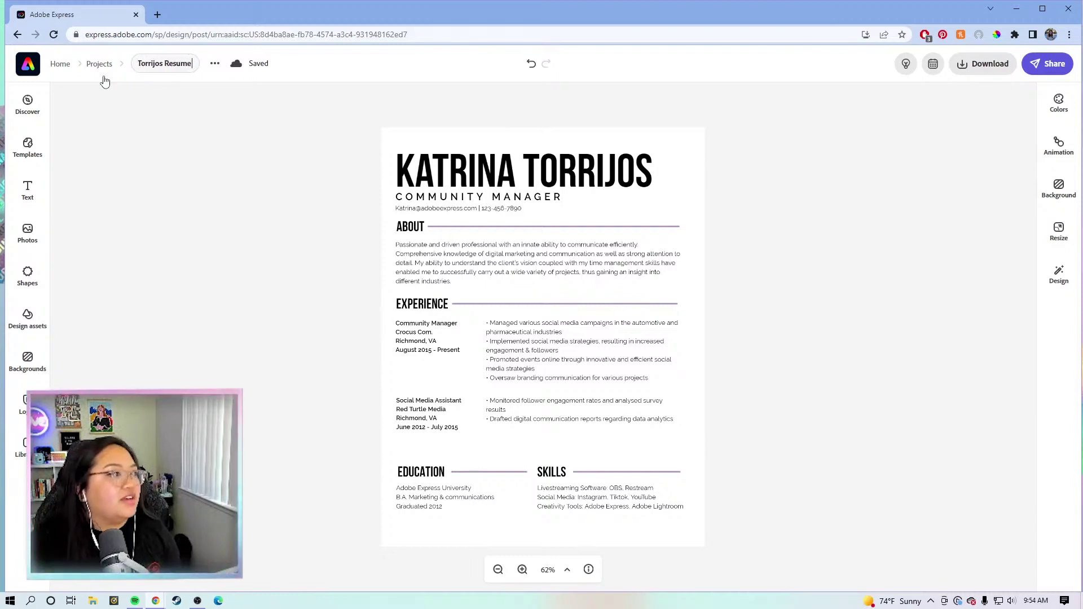
type(" v")
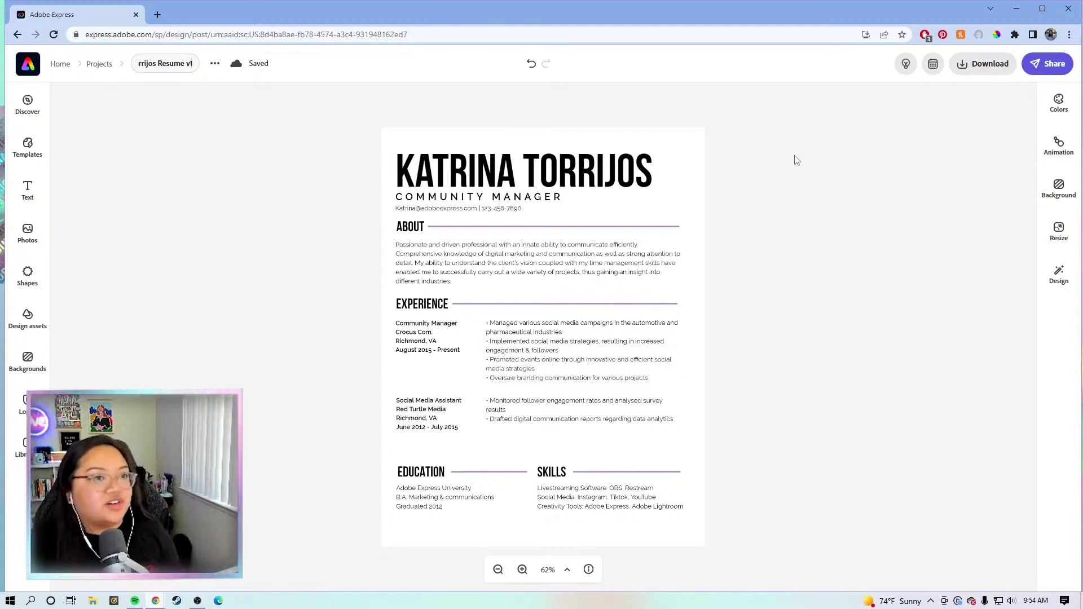
type("1")
key("Return")
Step: Download the resume in PDF format
left_click(974, 72)
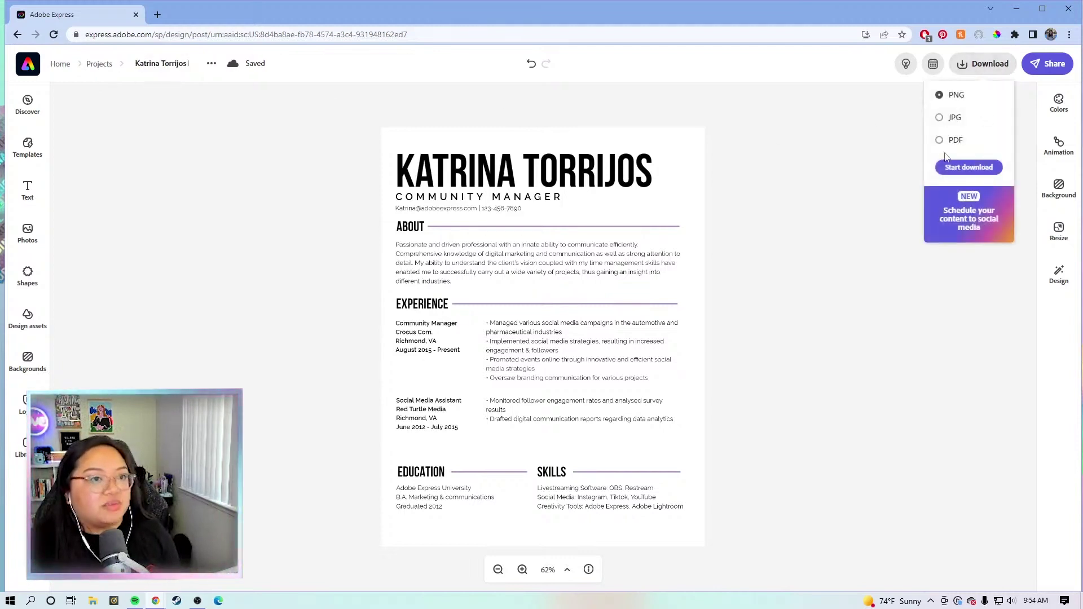
left_click(955, 142)
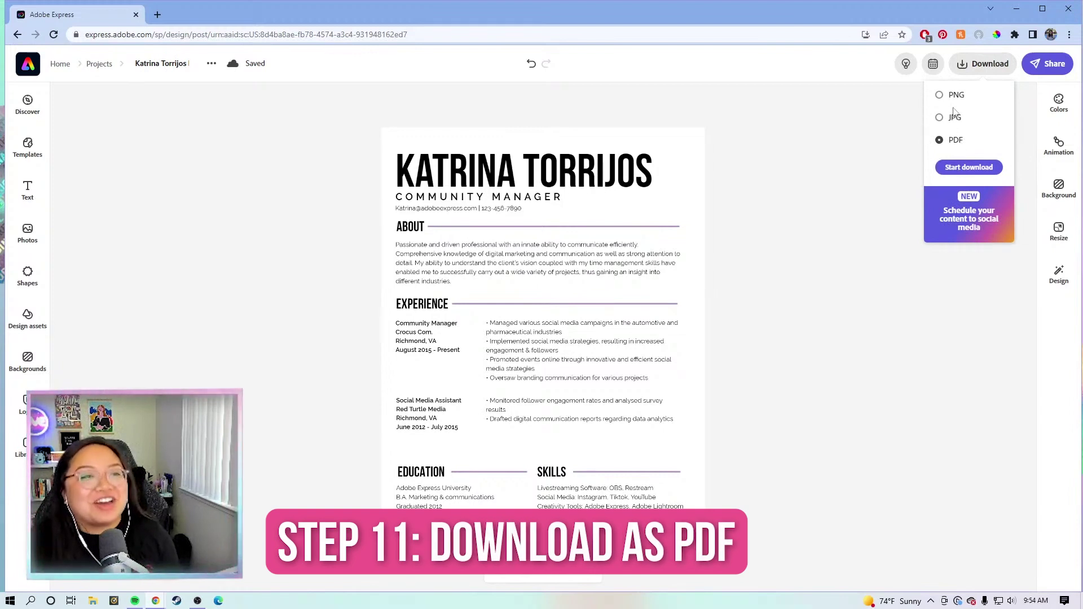
left_click(964, 168)
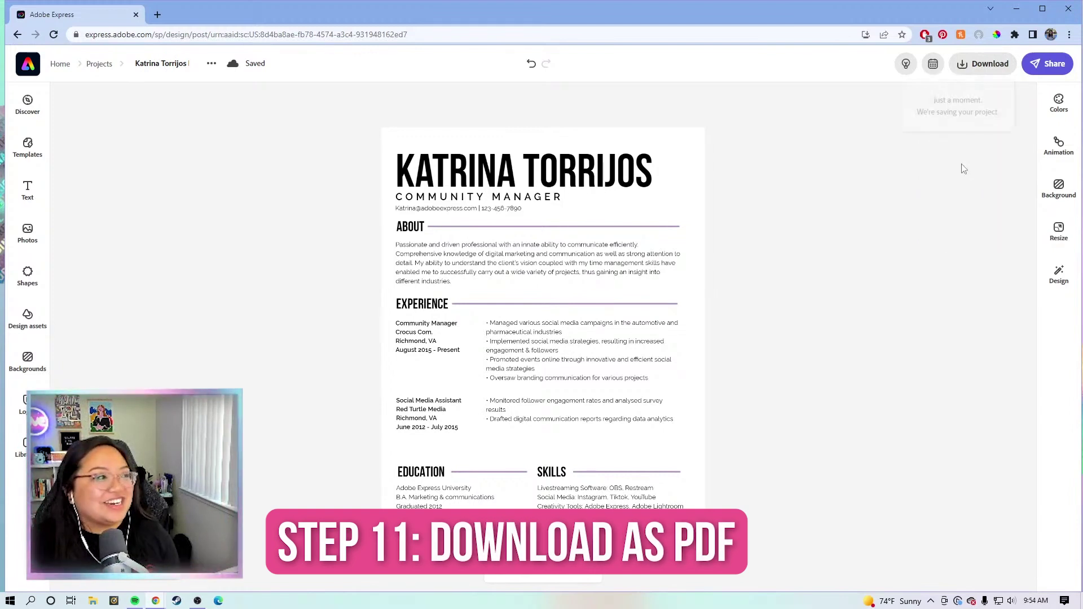